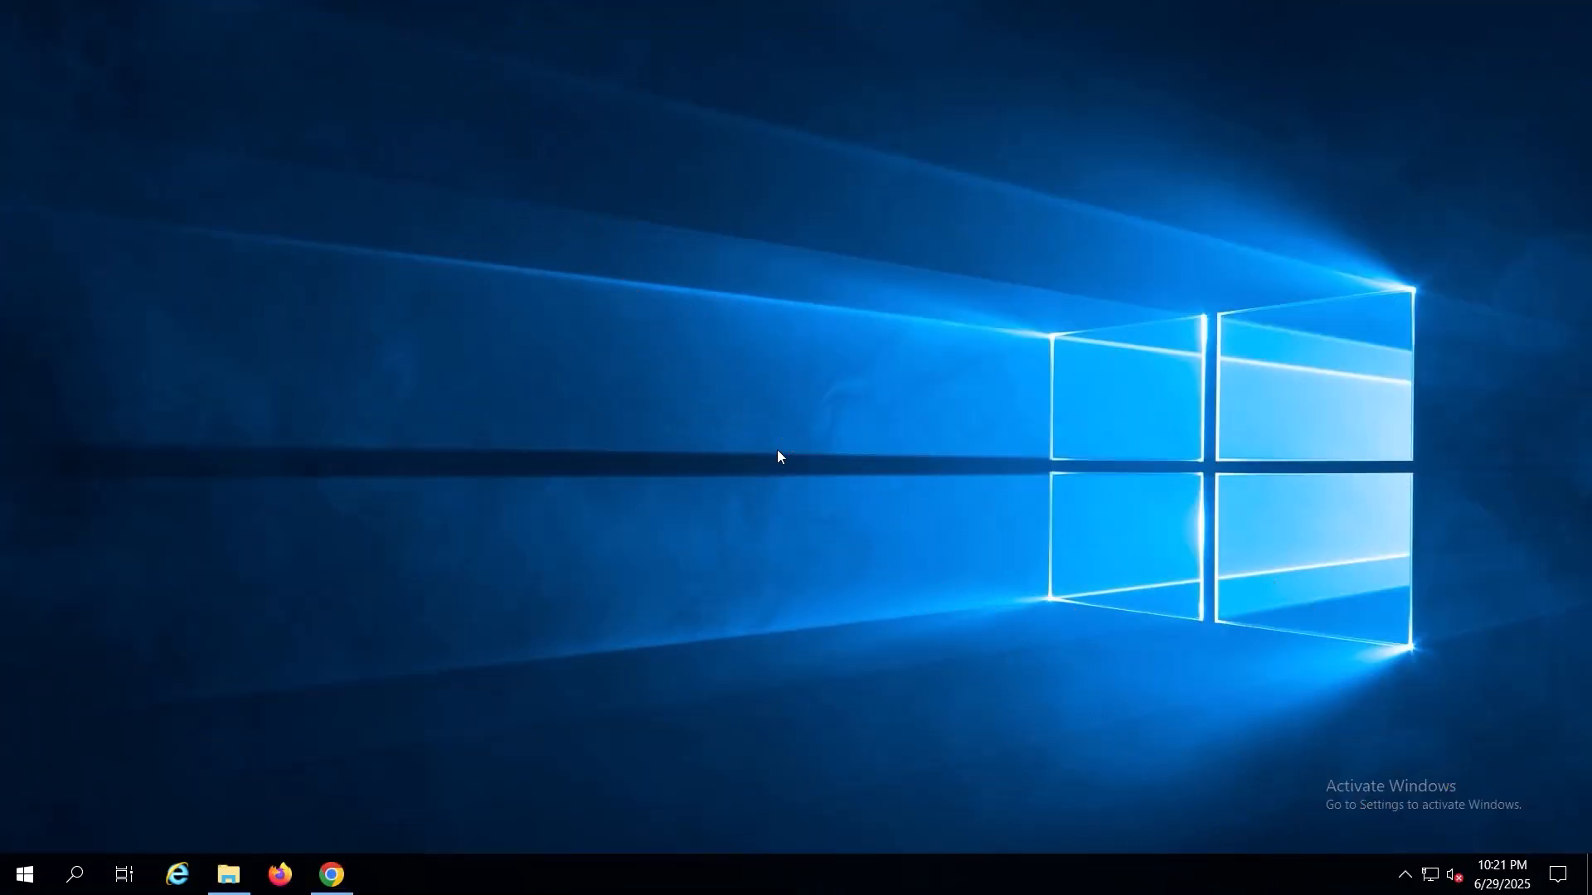
- Browse to the RMSCSVImport folder under C:\Program Files (x86)\Accops\HyWorks\Service
left_click(229, 875)
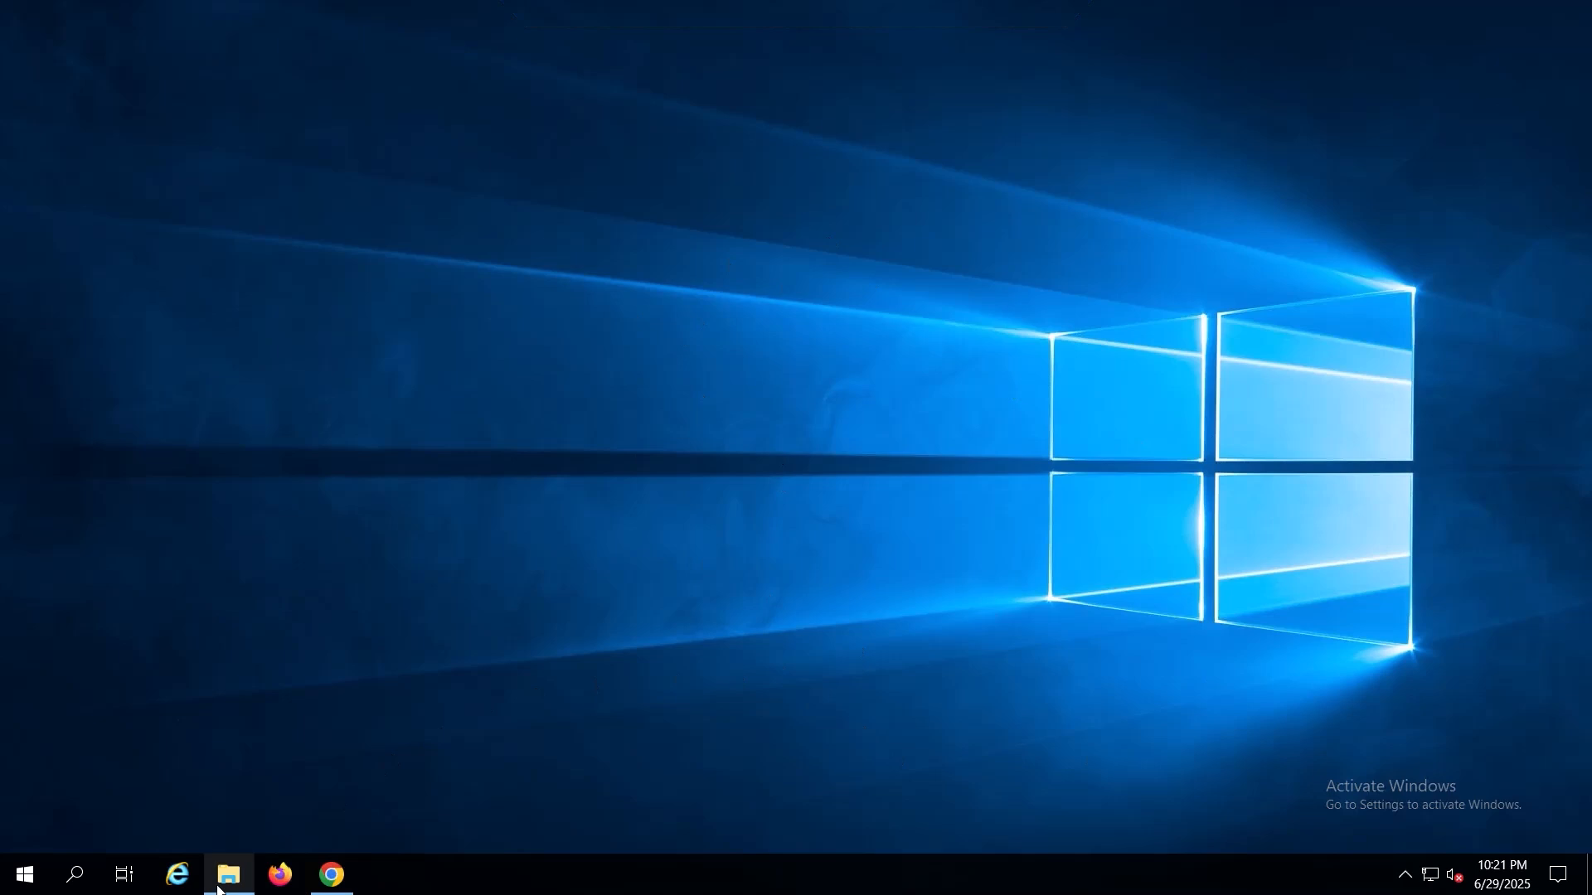
double_click(344, 309)
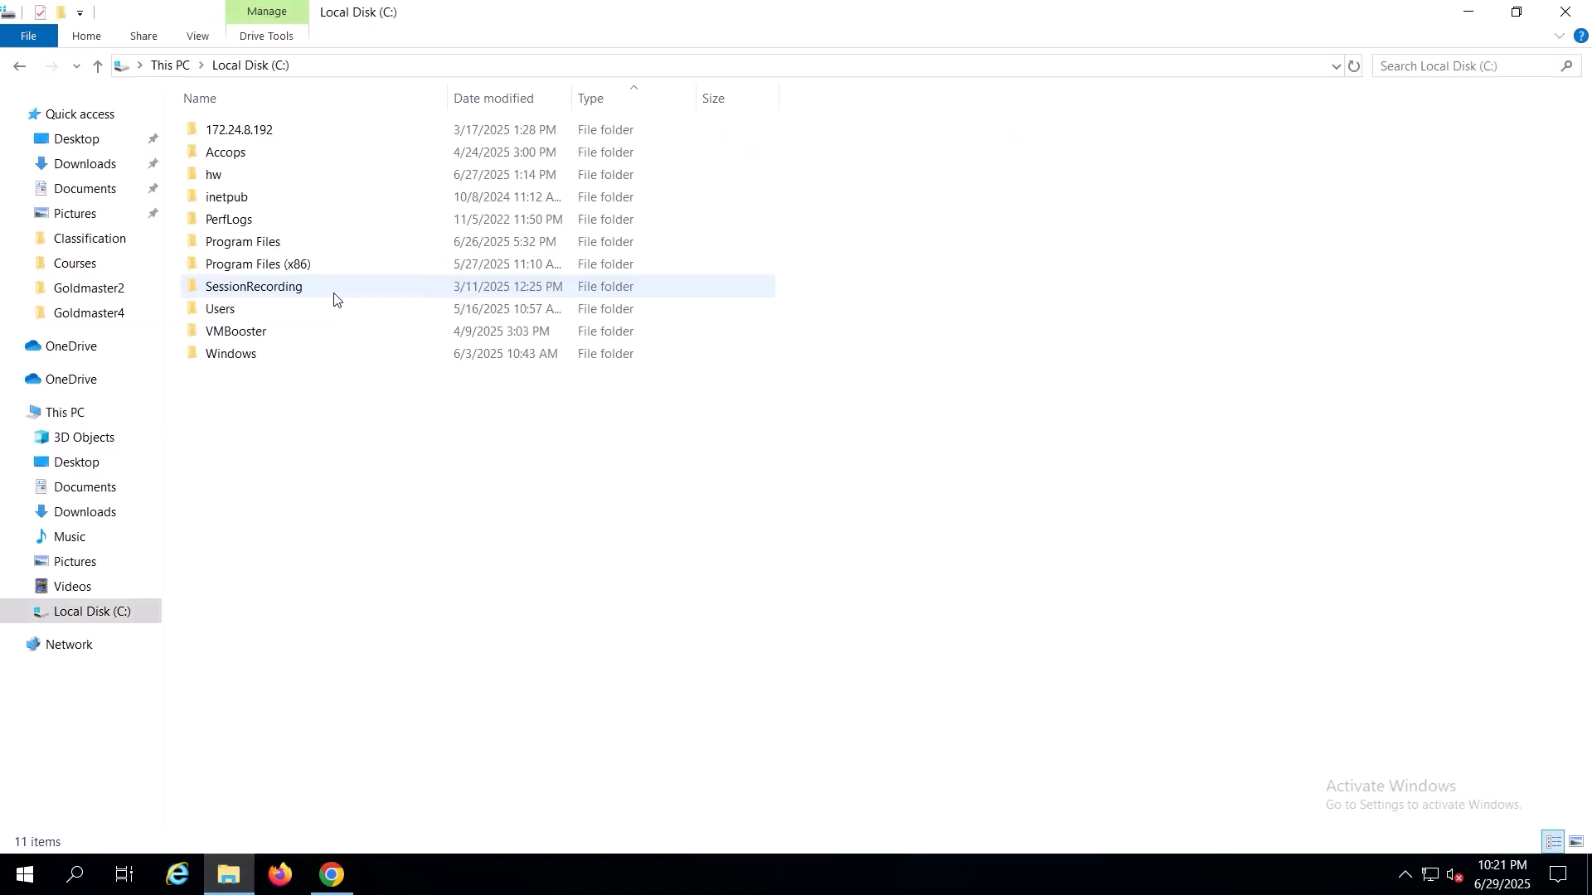
double_click(287, 265)
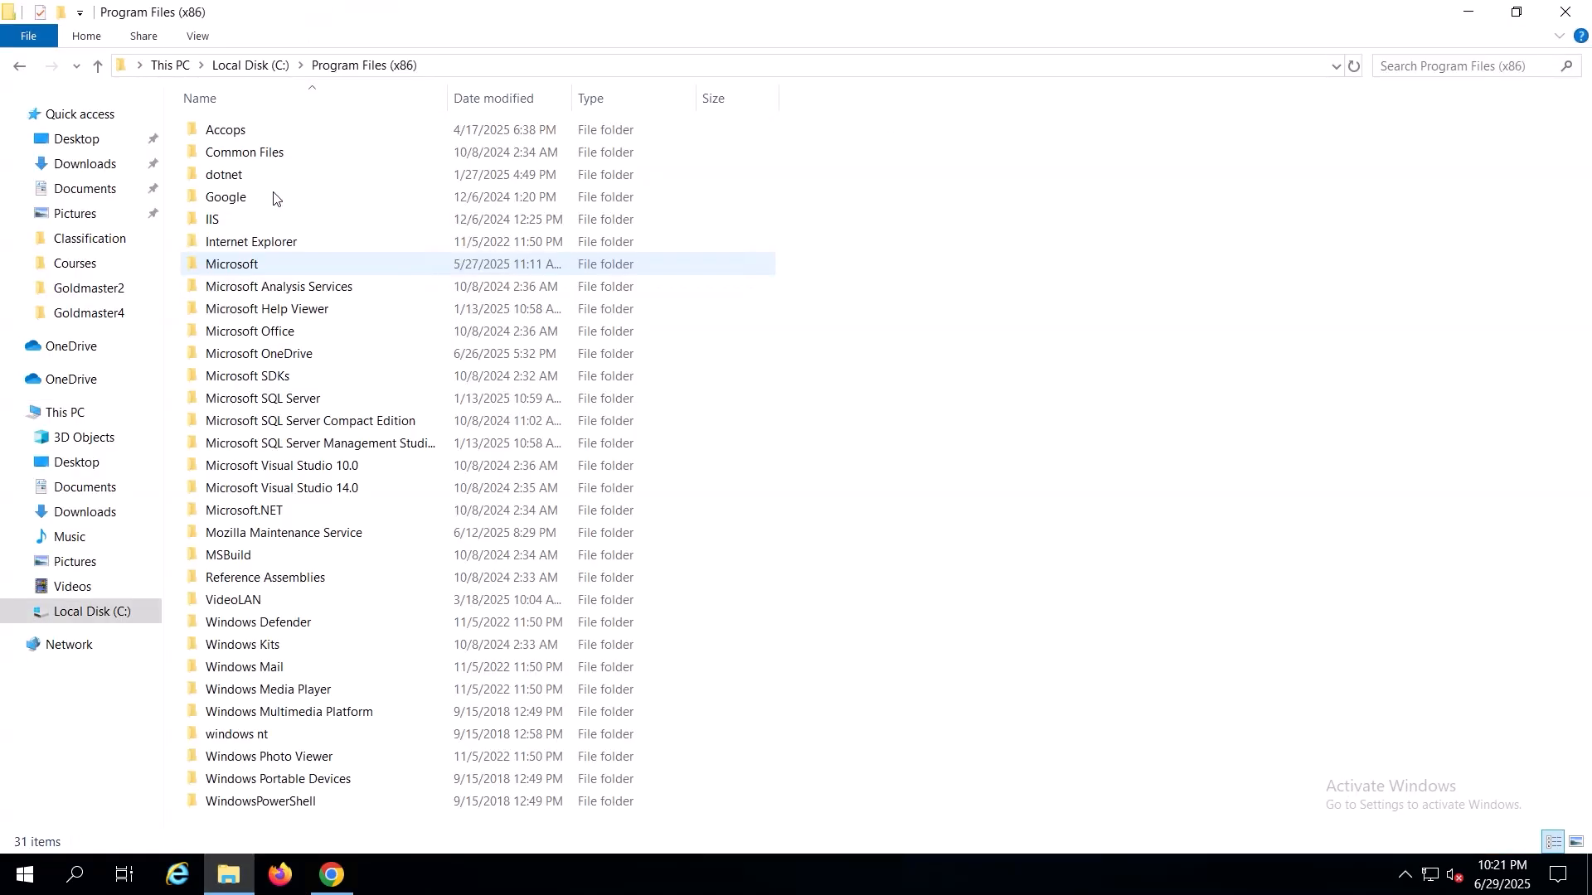
double_click(260, 131)
double_click(260, 131)
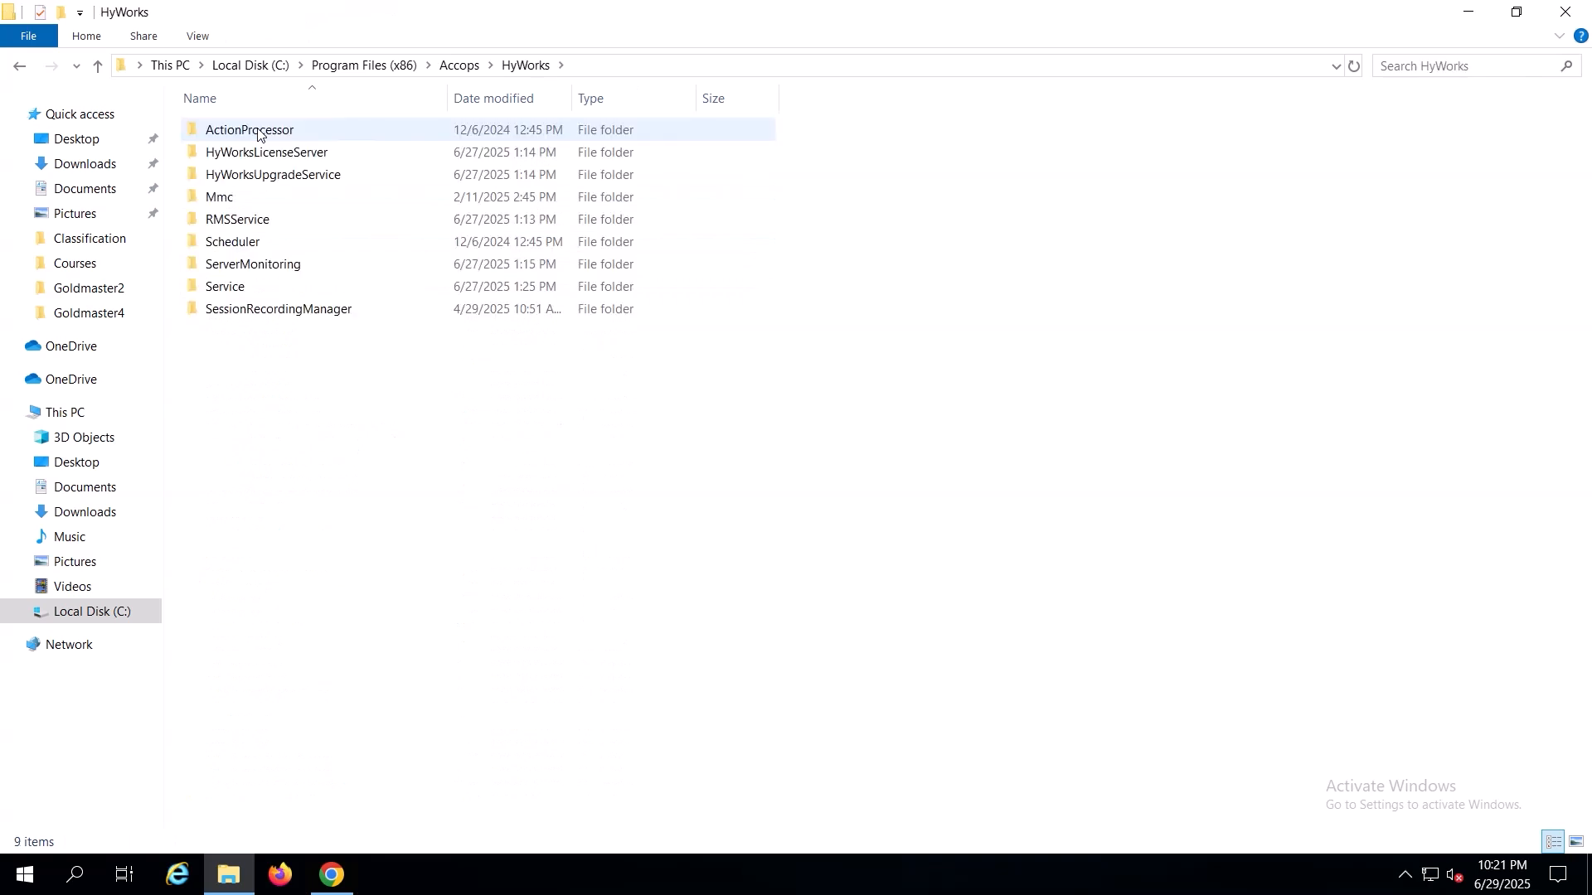
left_click(234, 290)
double_click(234, 290)
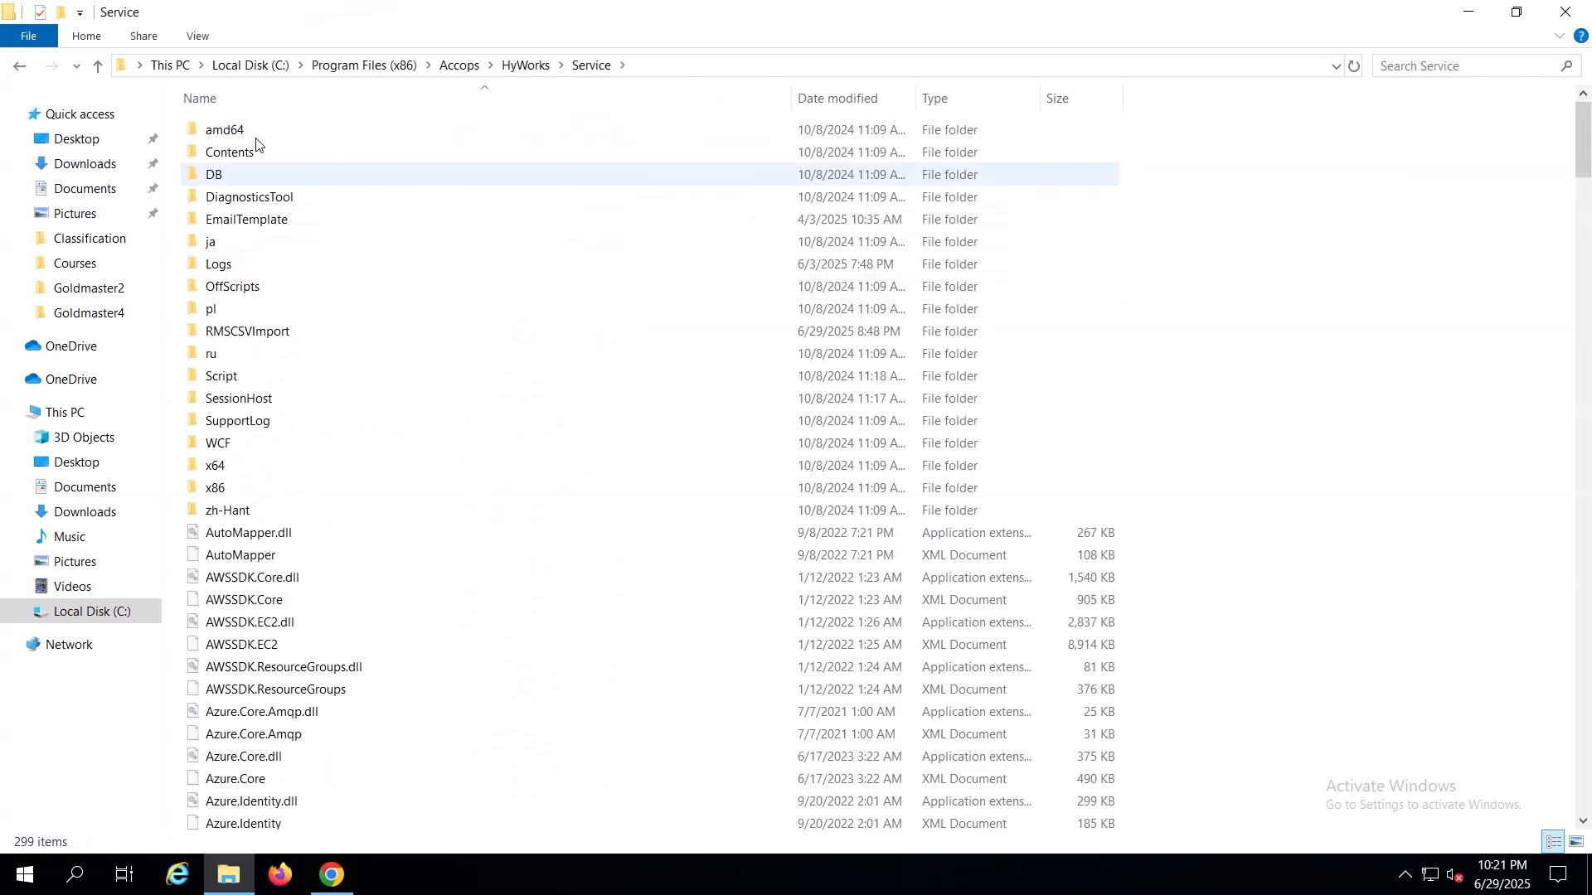
left_click(232, 333)
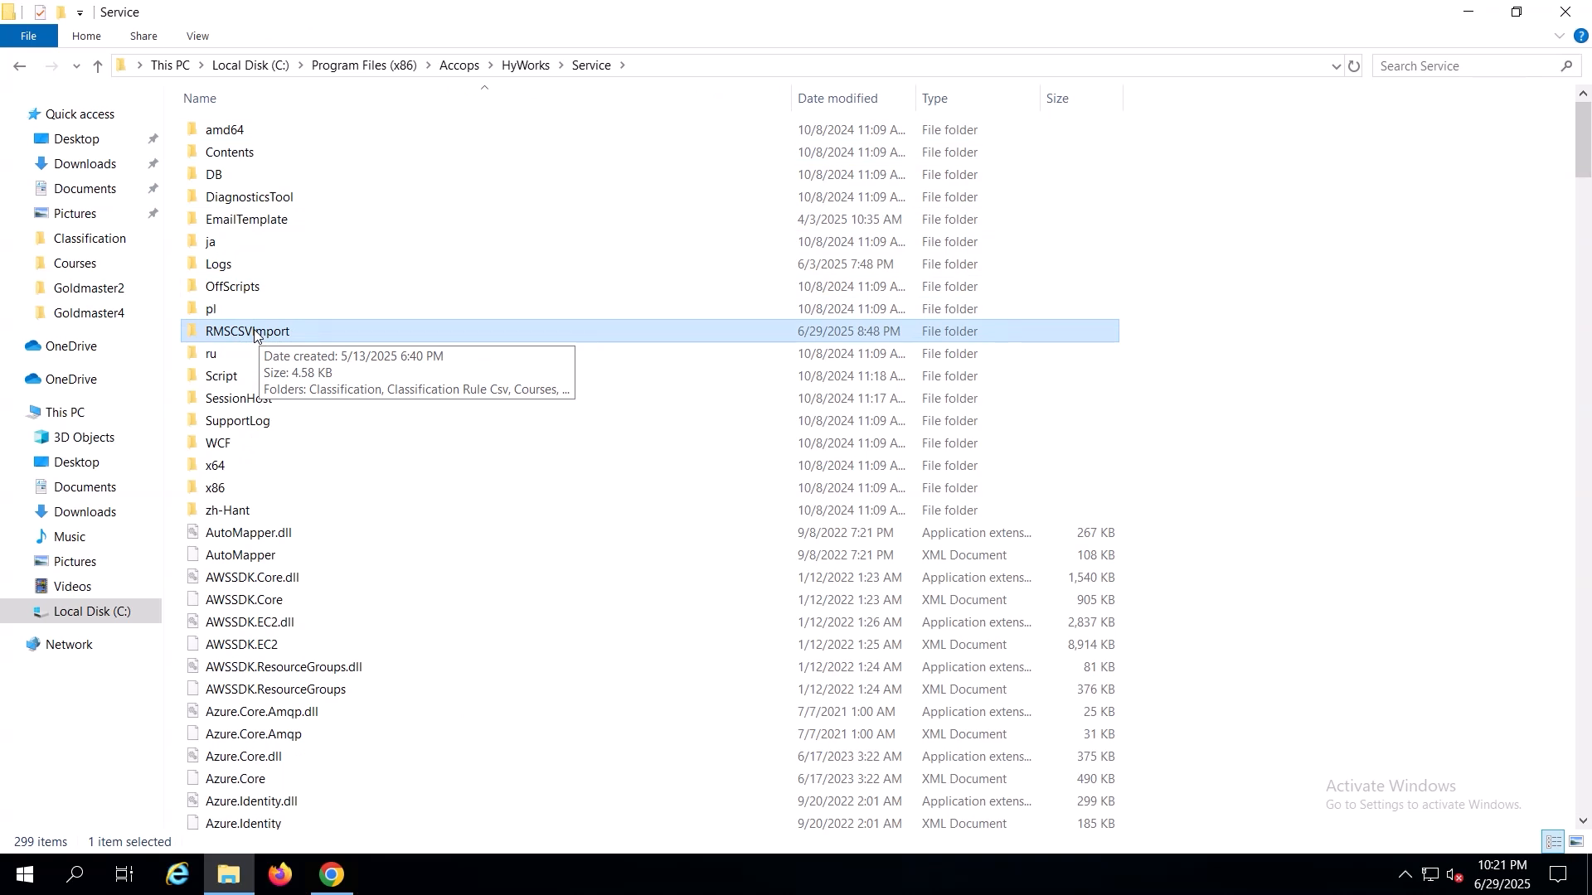
double_click(255, 333)
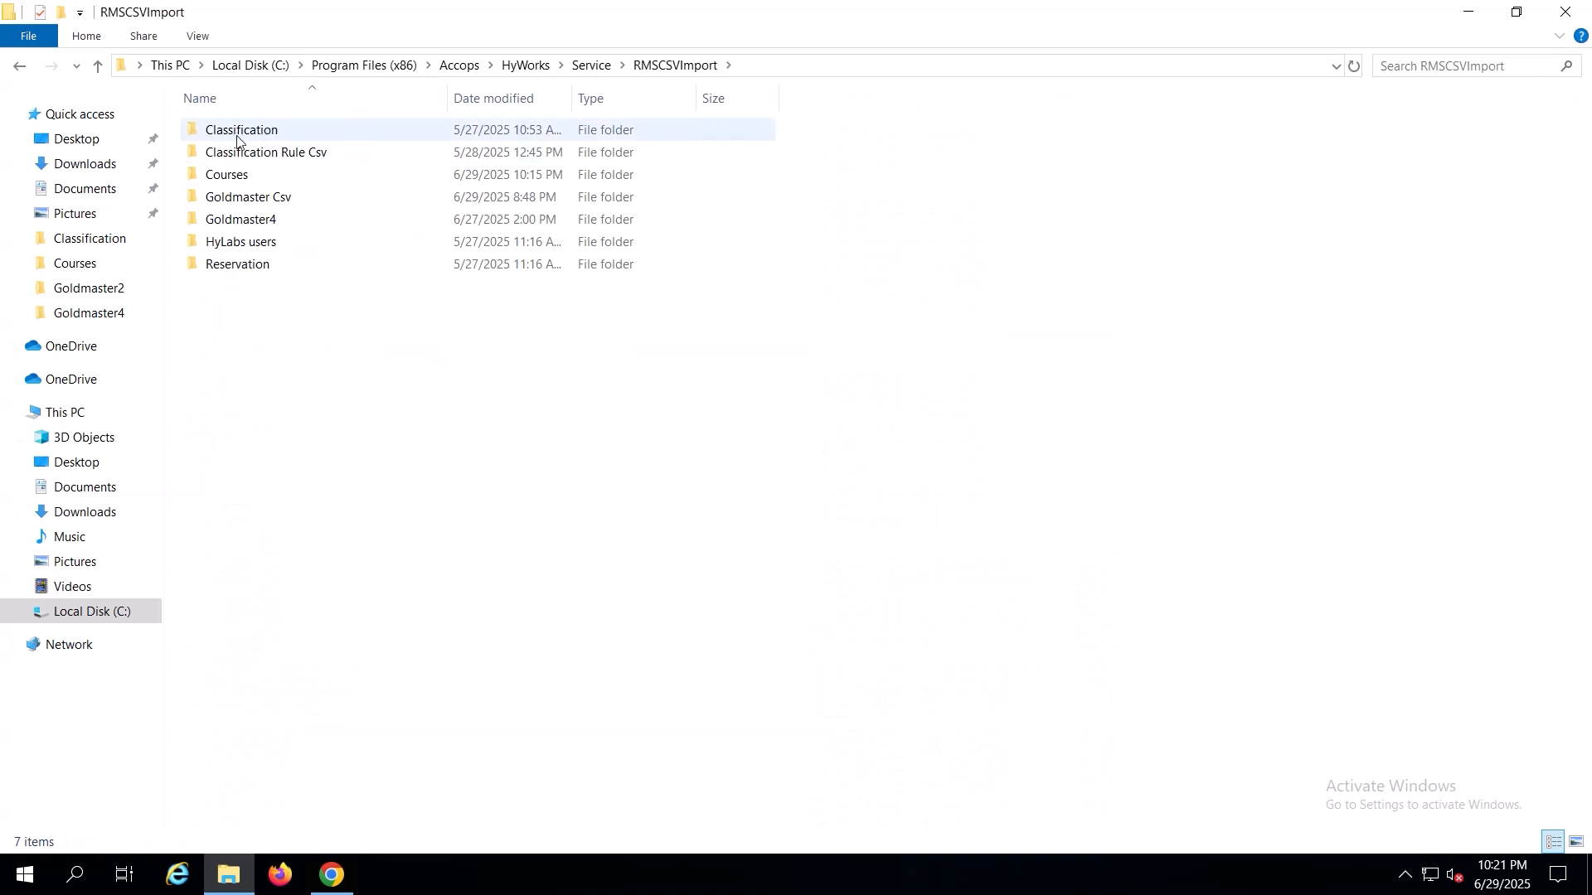
- Open the Courses CSV file in the Courses subfolder
double_click(262, 178)
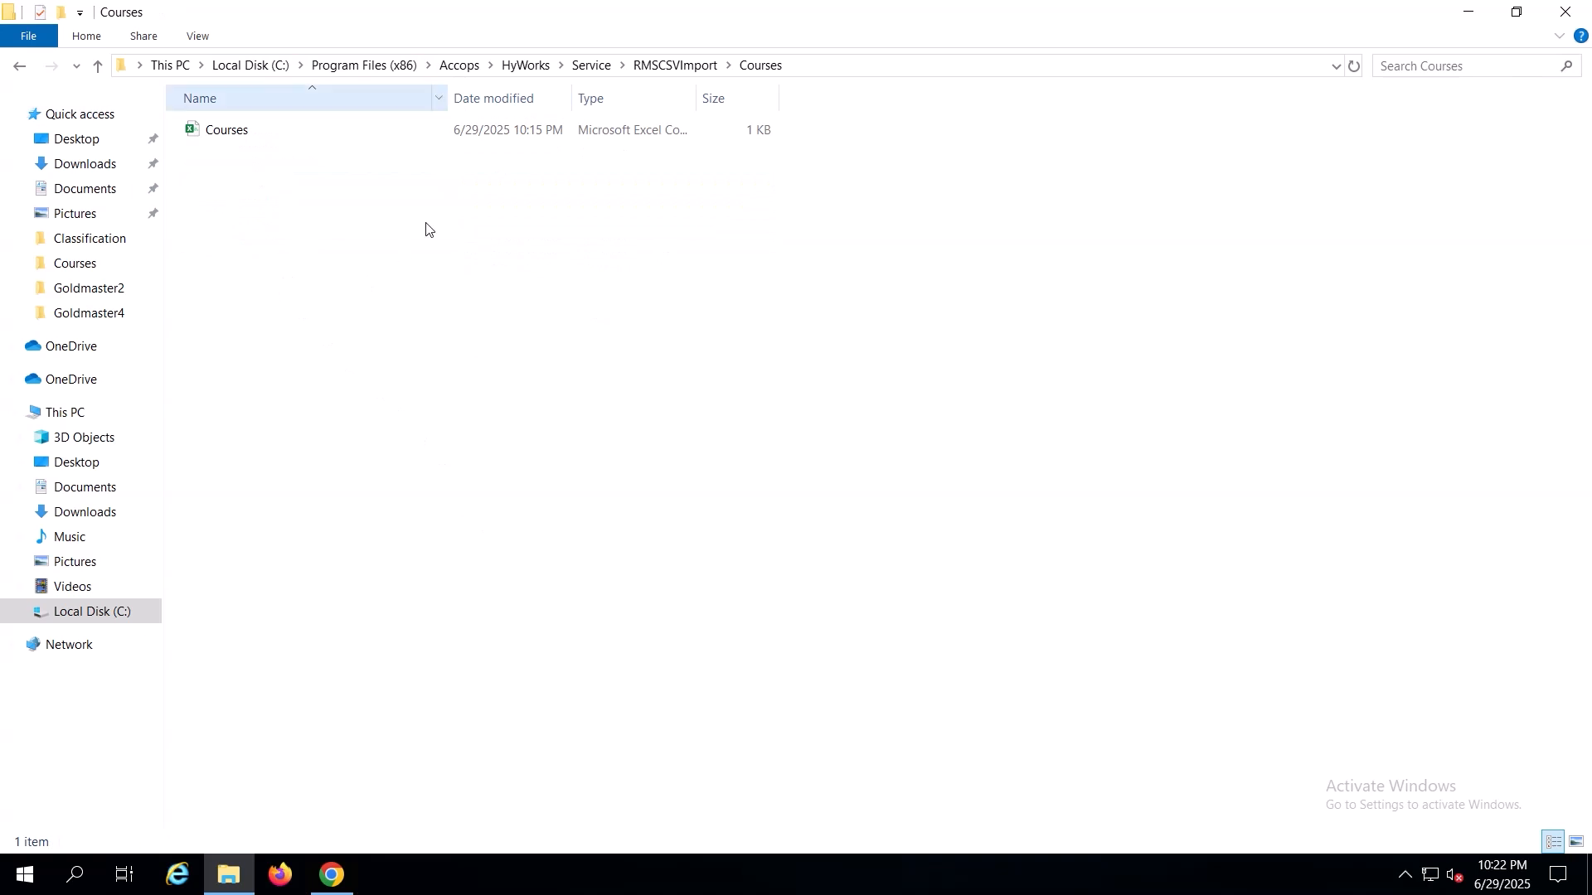
left_click(266, 141)
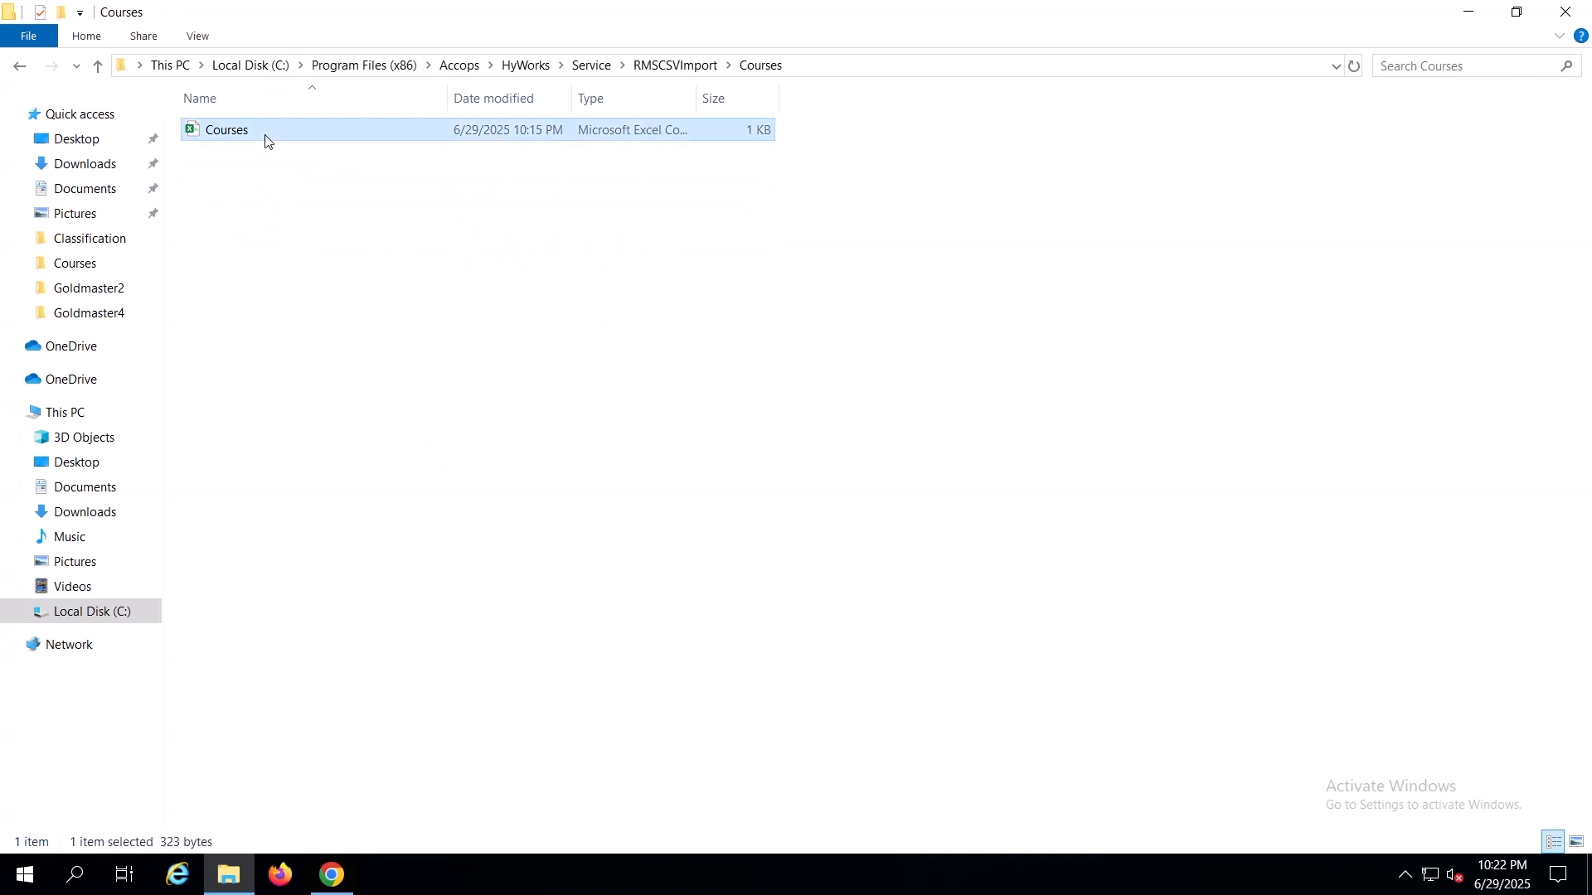
double_click(266, 141)
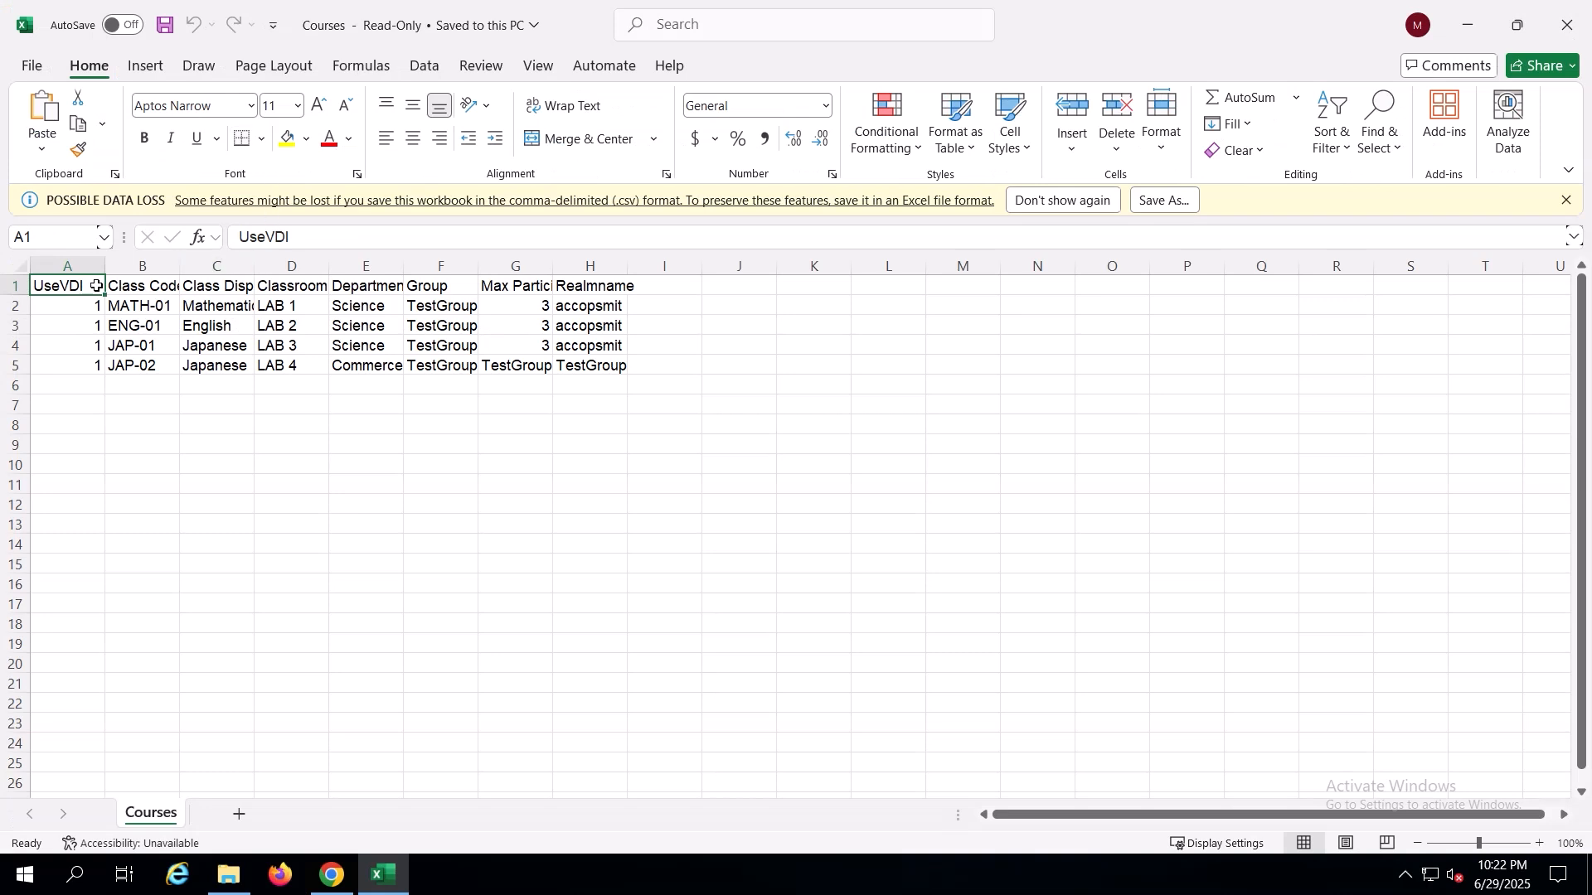
- Examine the UseVDI, Class Code and Class Display Name columns of the Courses sheet, including all course rows
left_click_drag(96, 285, 86, 377)
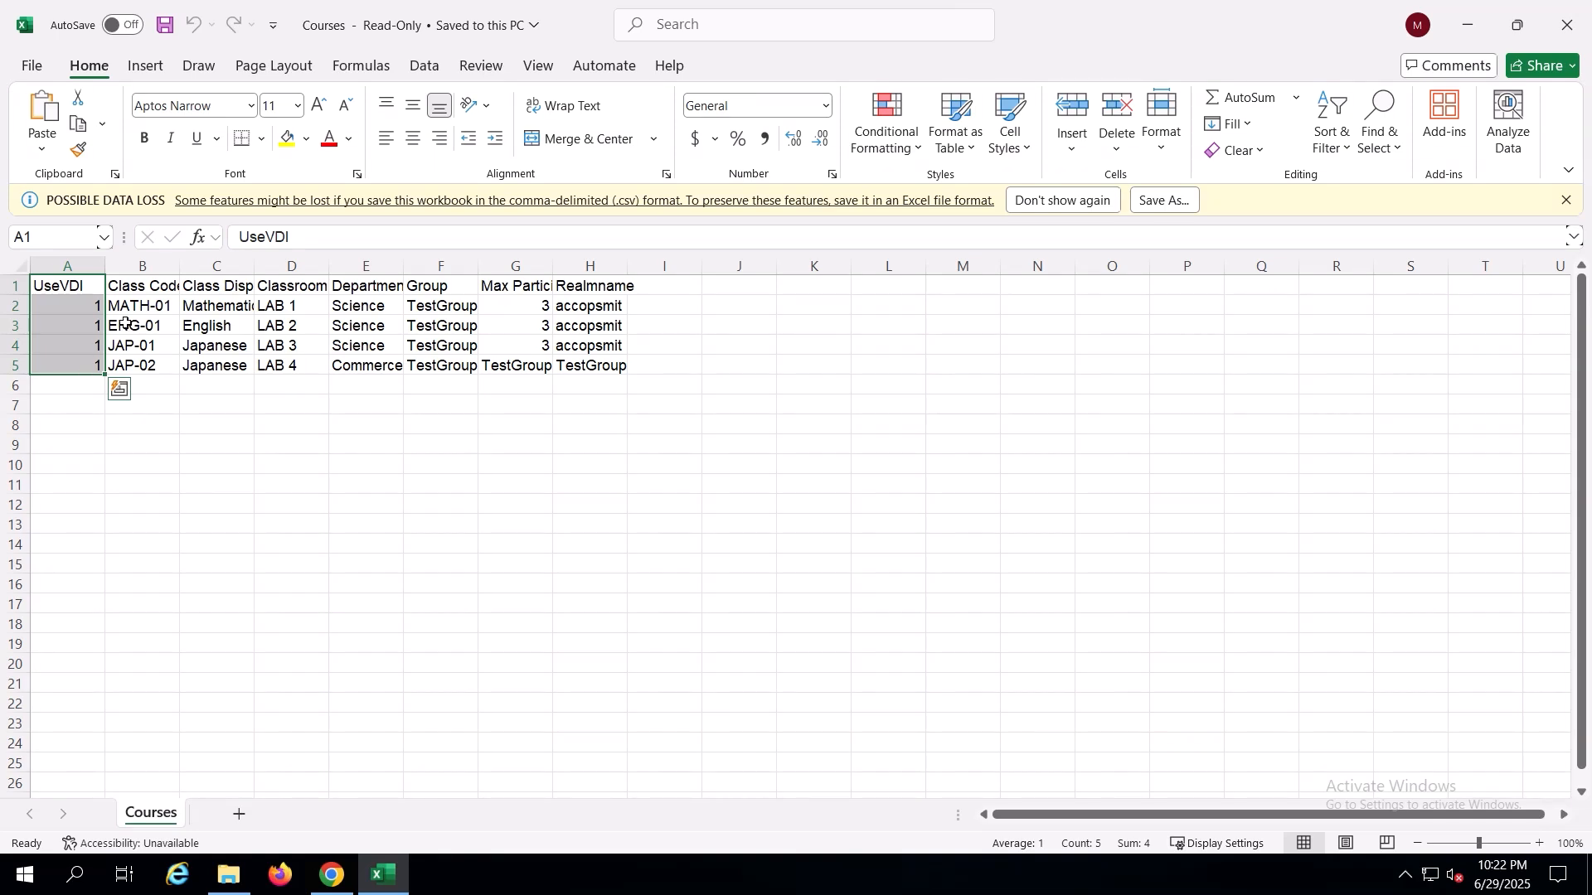
left_click(155, 294)
key("shift+Down")
key("shift+Down")
key("shift+Down")
key("shift+Down")
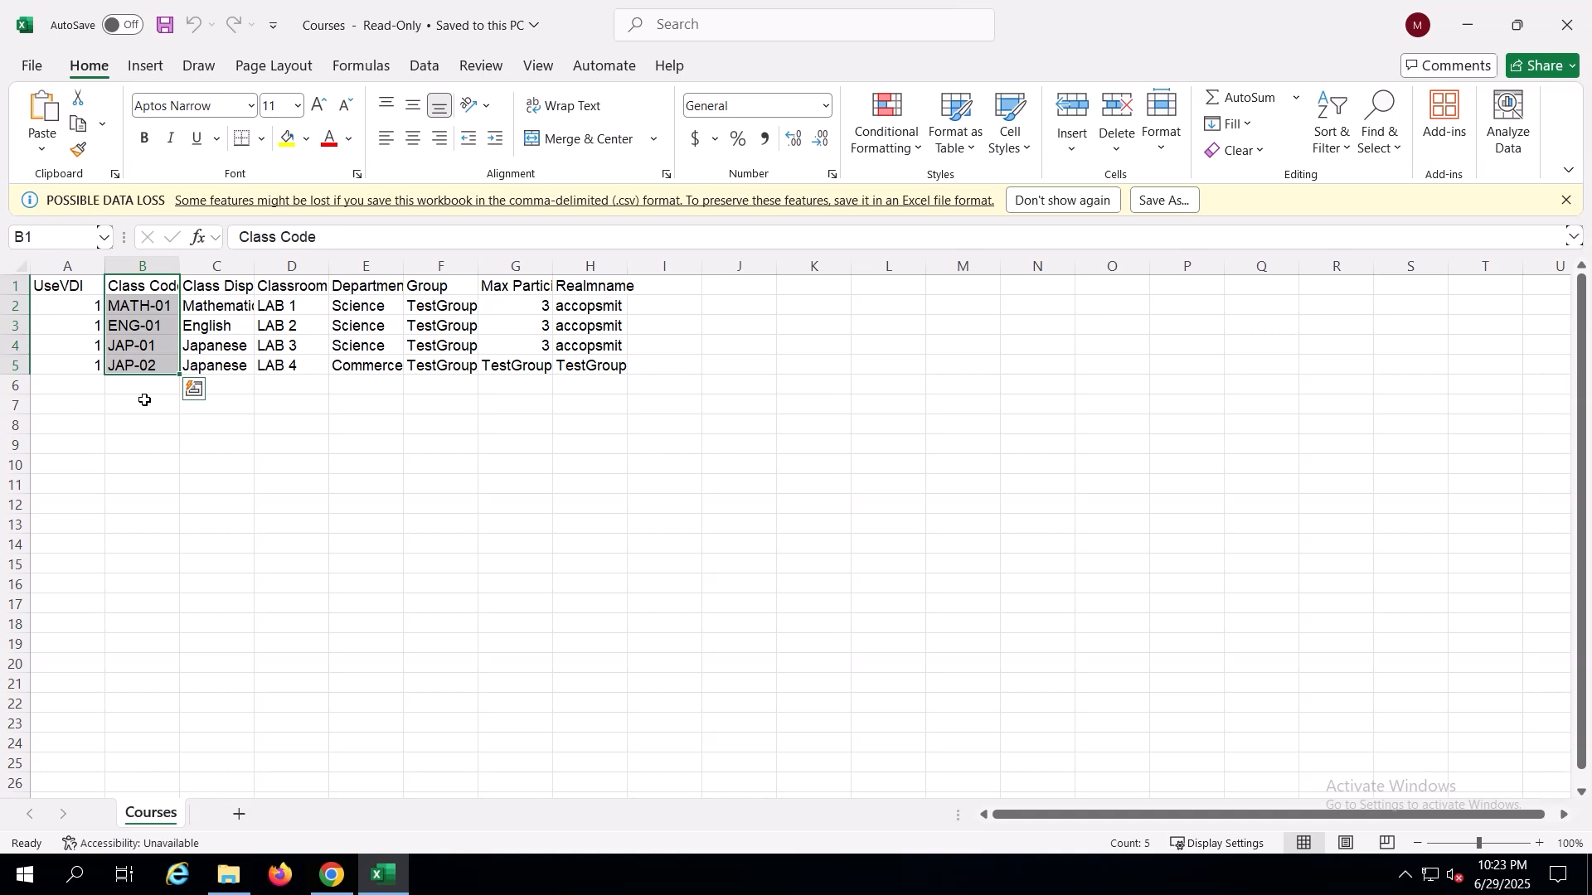
left_click_drag(237, 281, 229, 366)
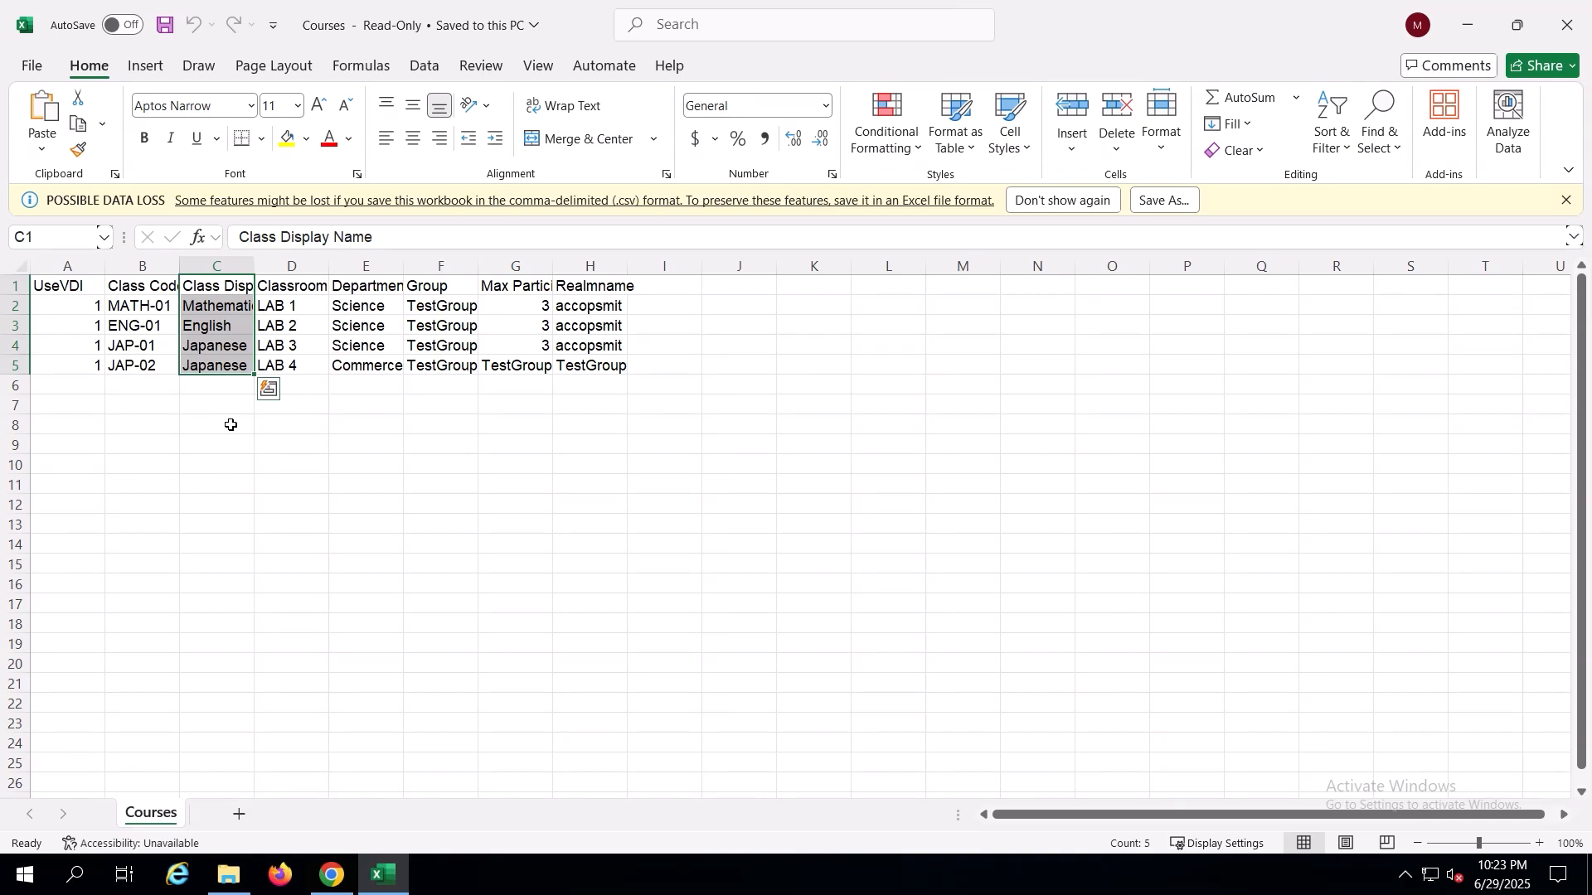
- Examine the Classroom, Department, Group, Max Participant and Realmname columns of the Courses sheet
left_click(315, 289)
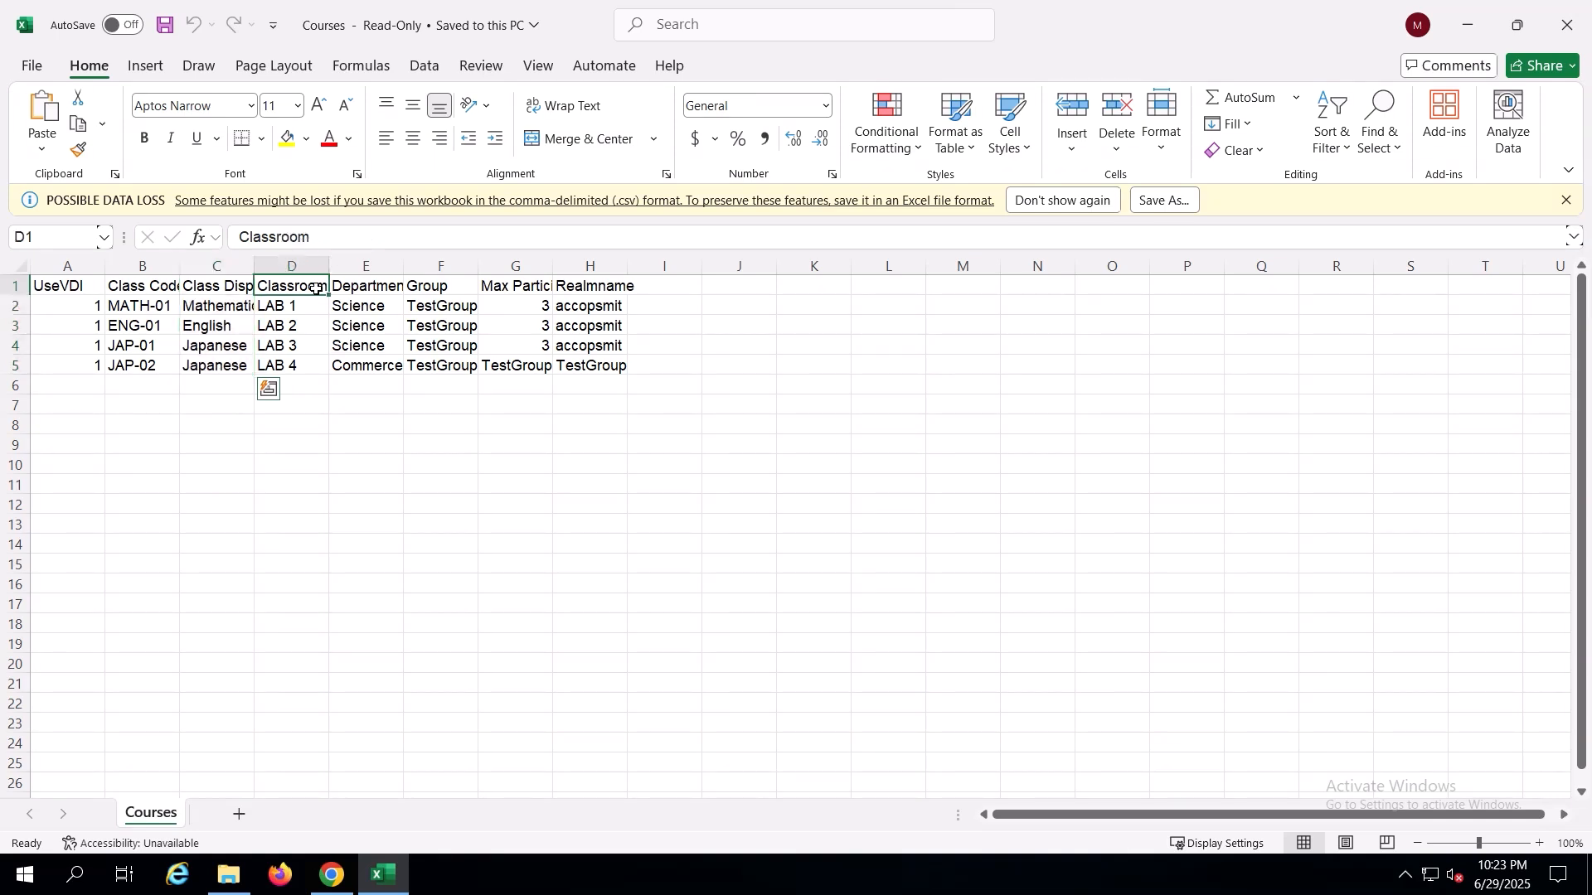
left_click_drag(315, 290, 302, 373)
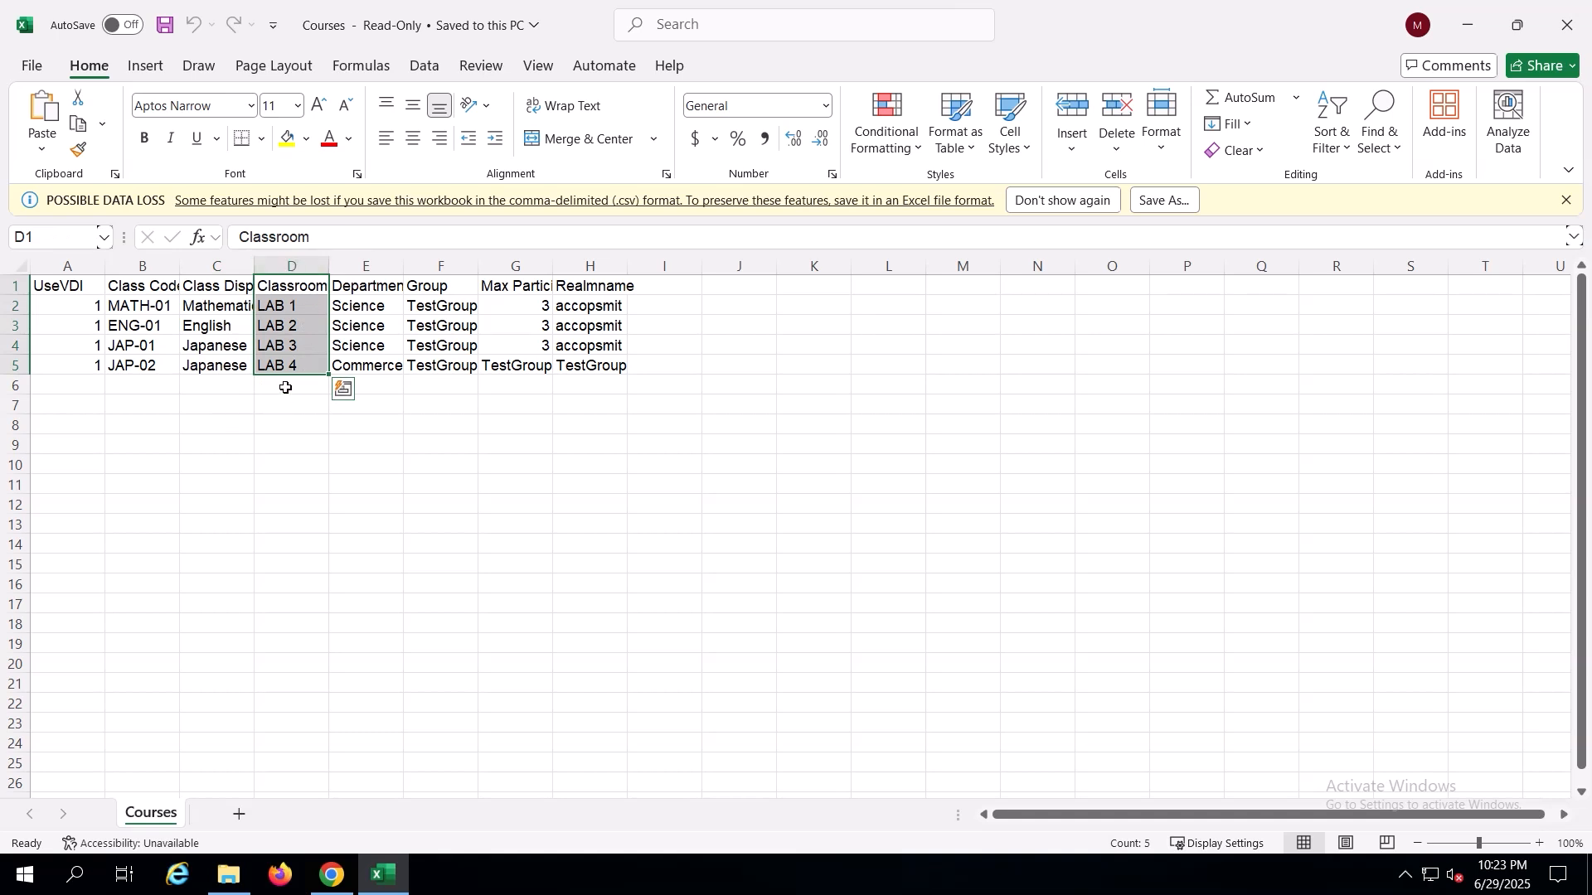
left_click(378, 284)
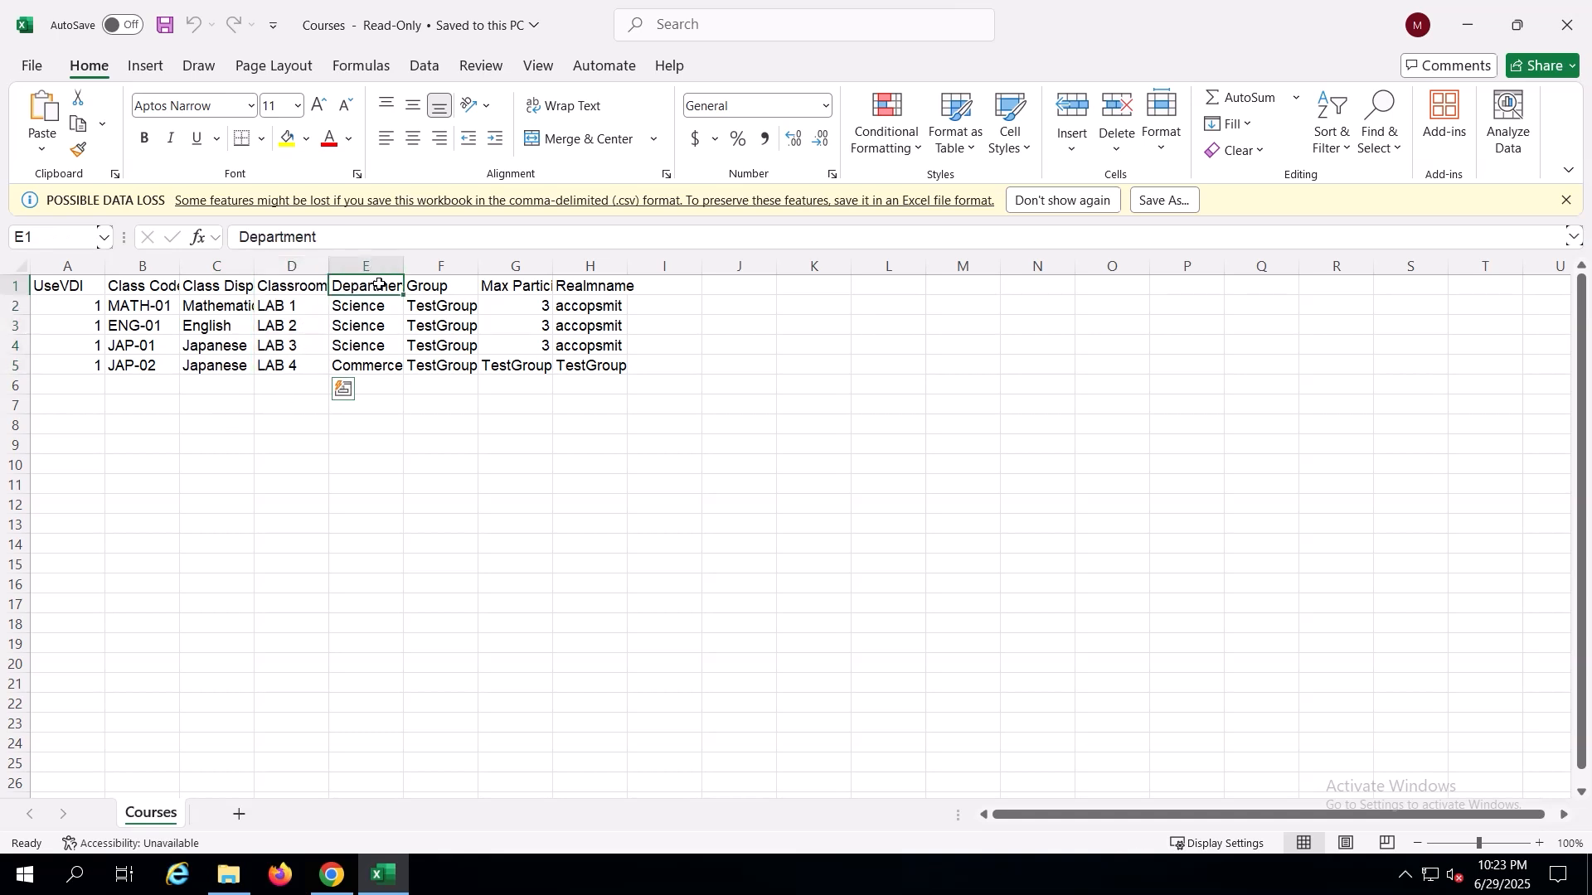
left_click_drag(378, 285, 366, 385)
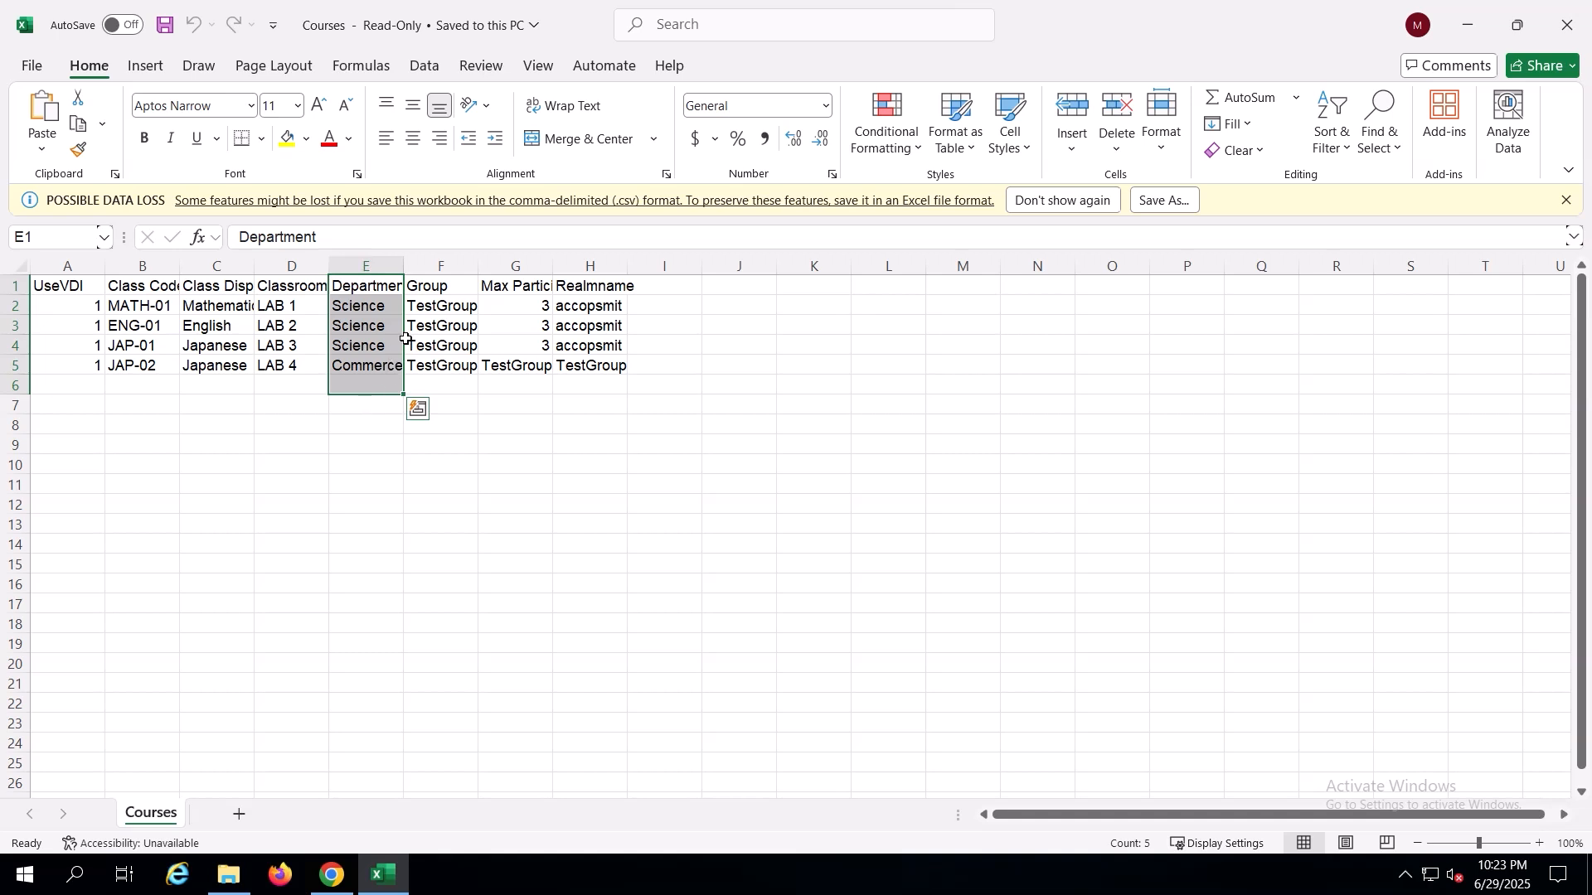
left_click(448, 284)
left_click_drag(446, 299, 454, 377)
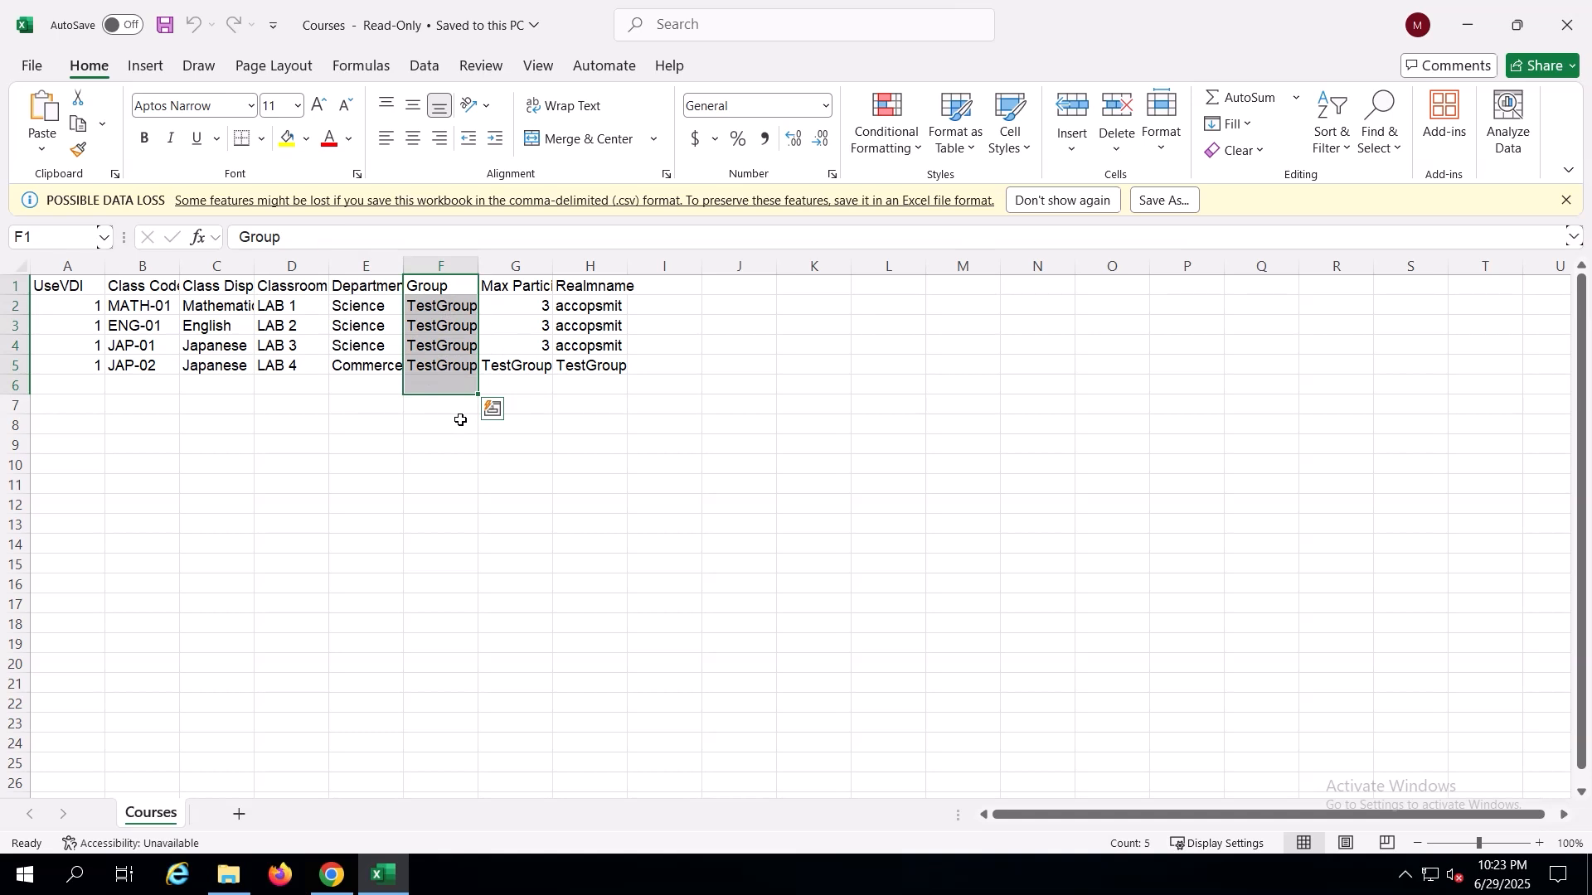
left_click_drag(535, 286, 522, 369)
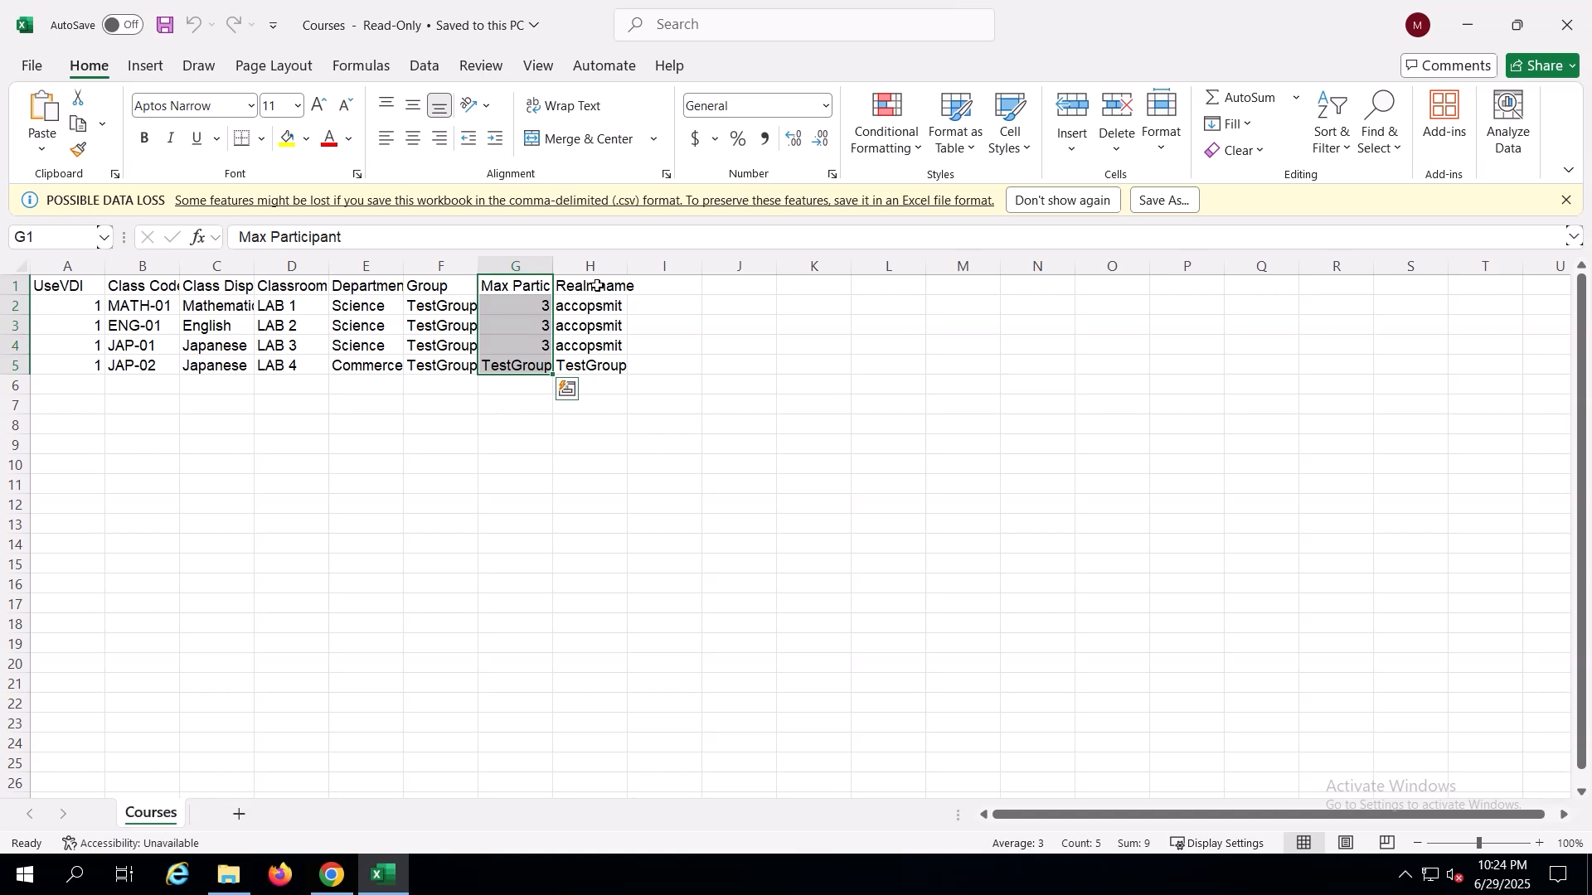
left_click_drag(597, 286, 602, 380)
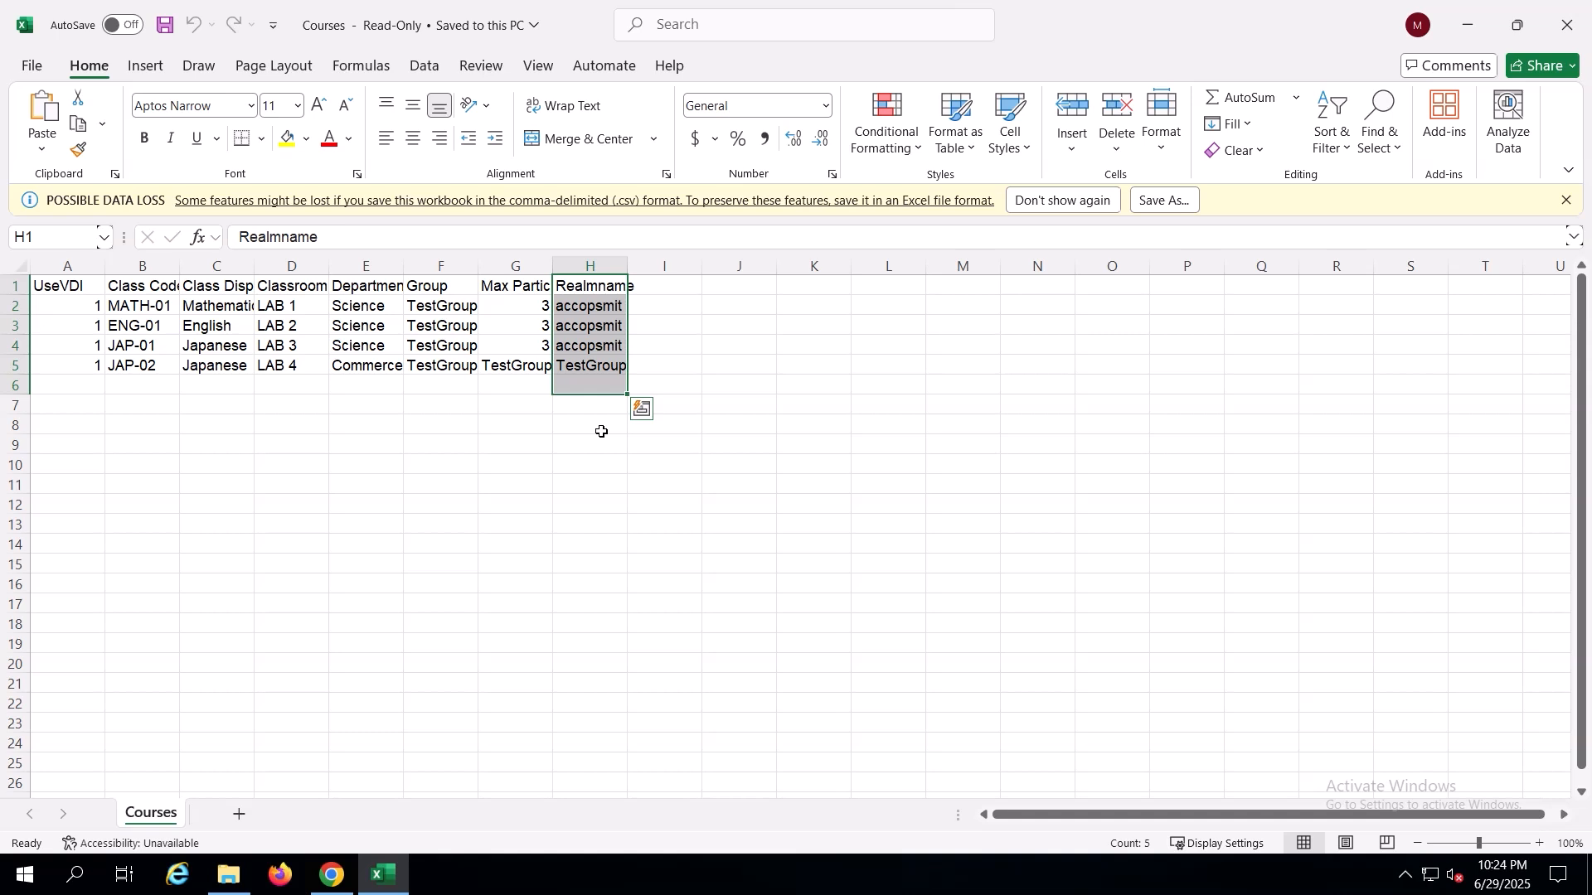
left_click(652, 461)
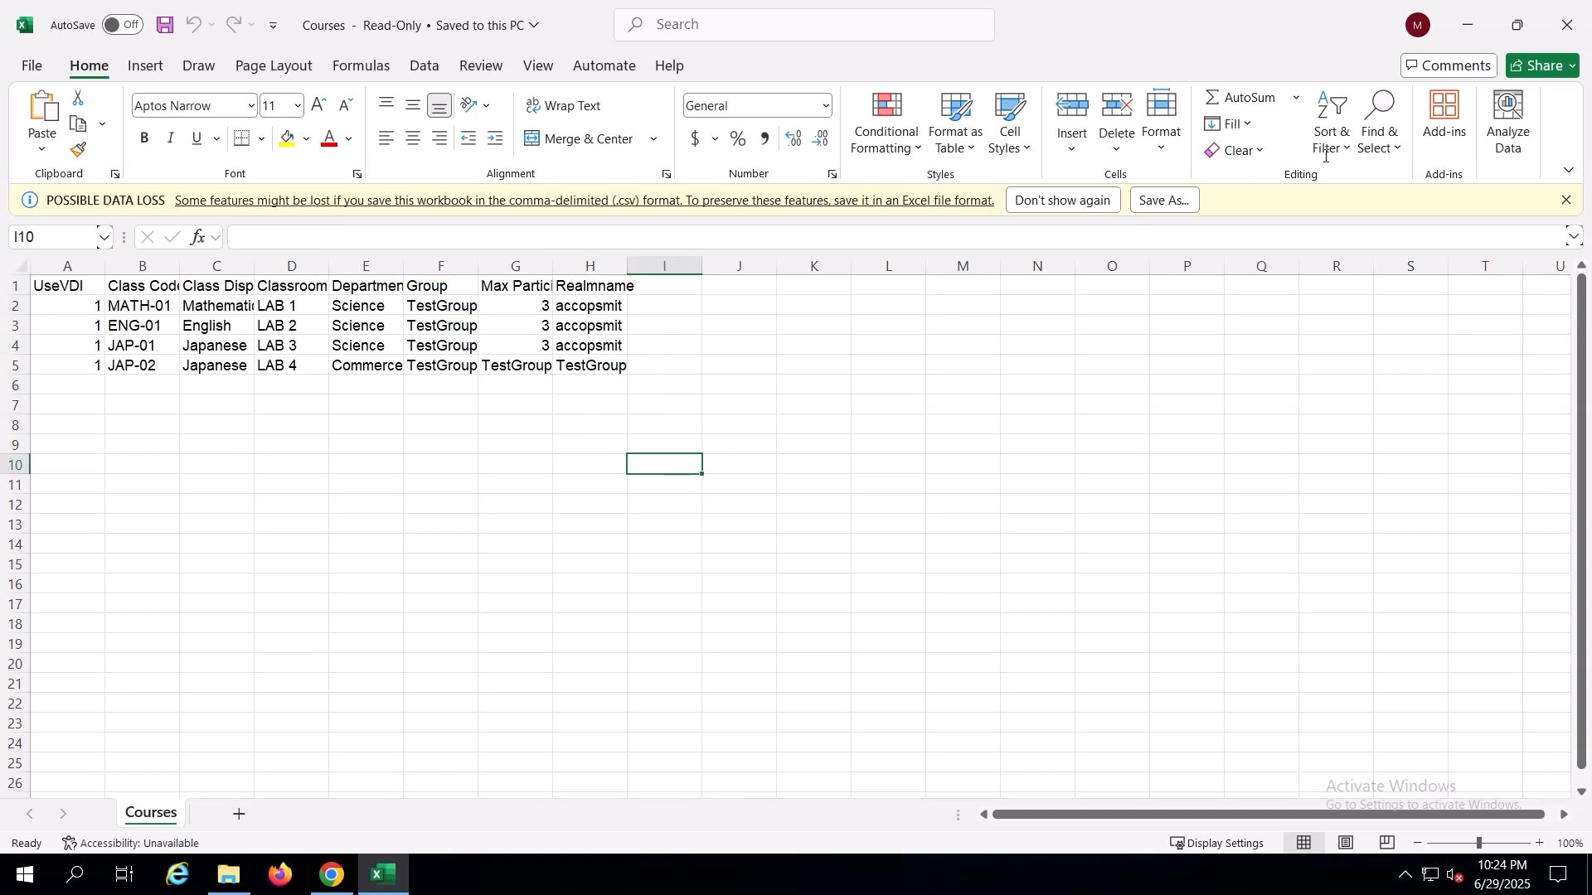
- Switch to the Accops HyWorks Management page in Chrome and start adding a CSV import profile in CSV Configurations
left_click(1468, 26)
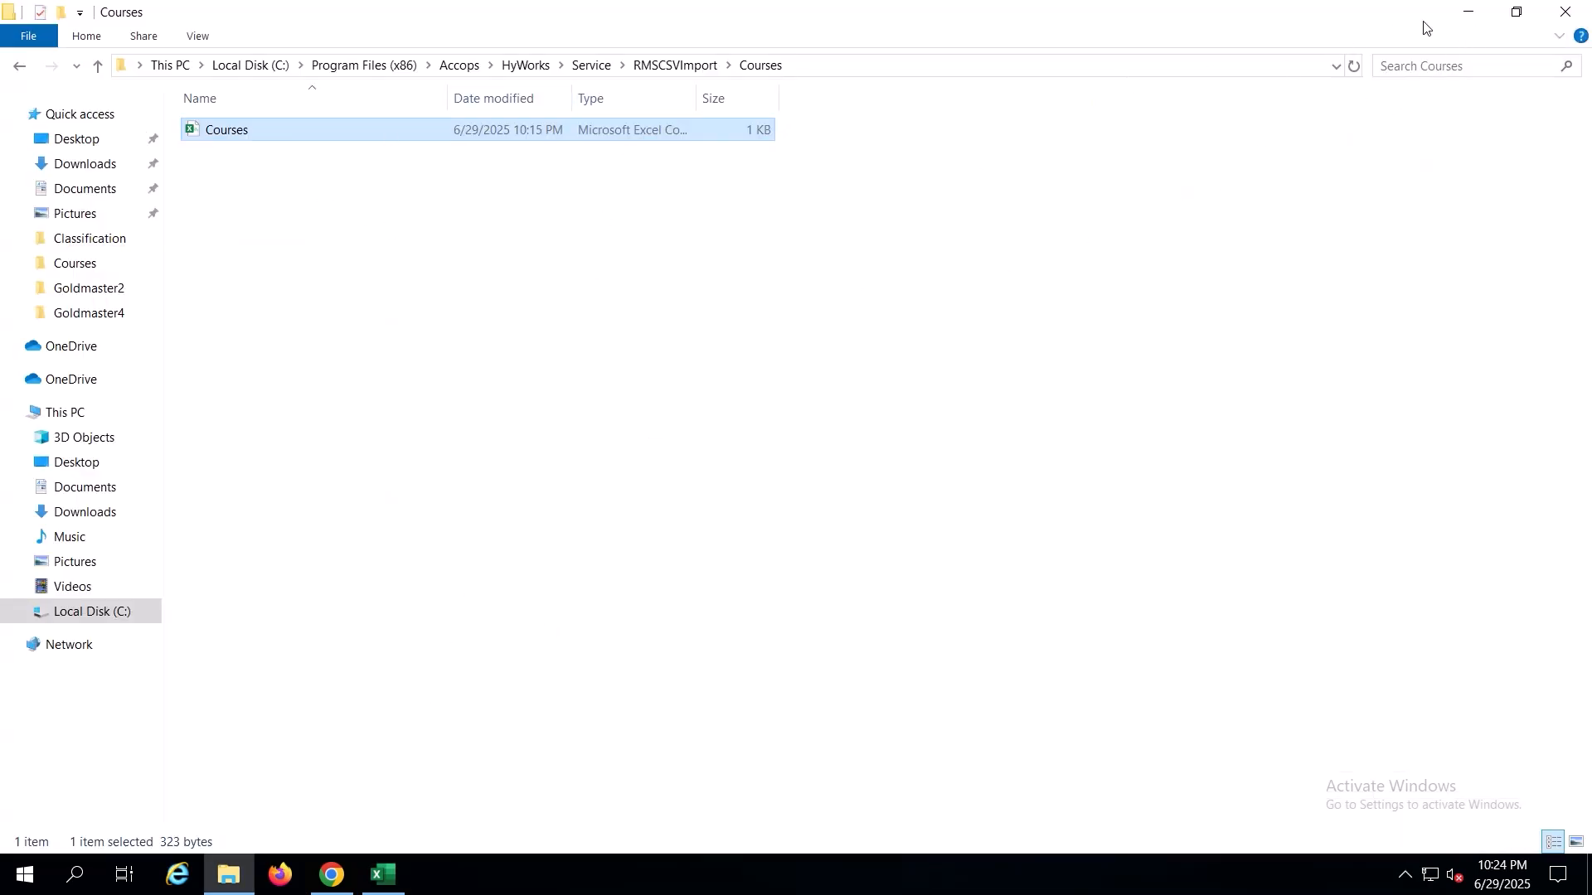
left_click(1466, 13)
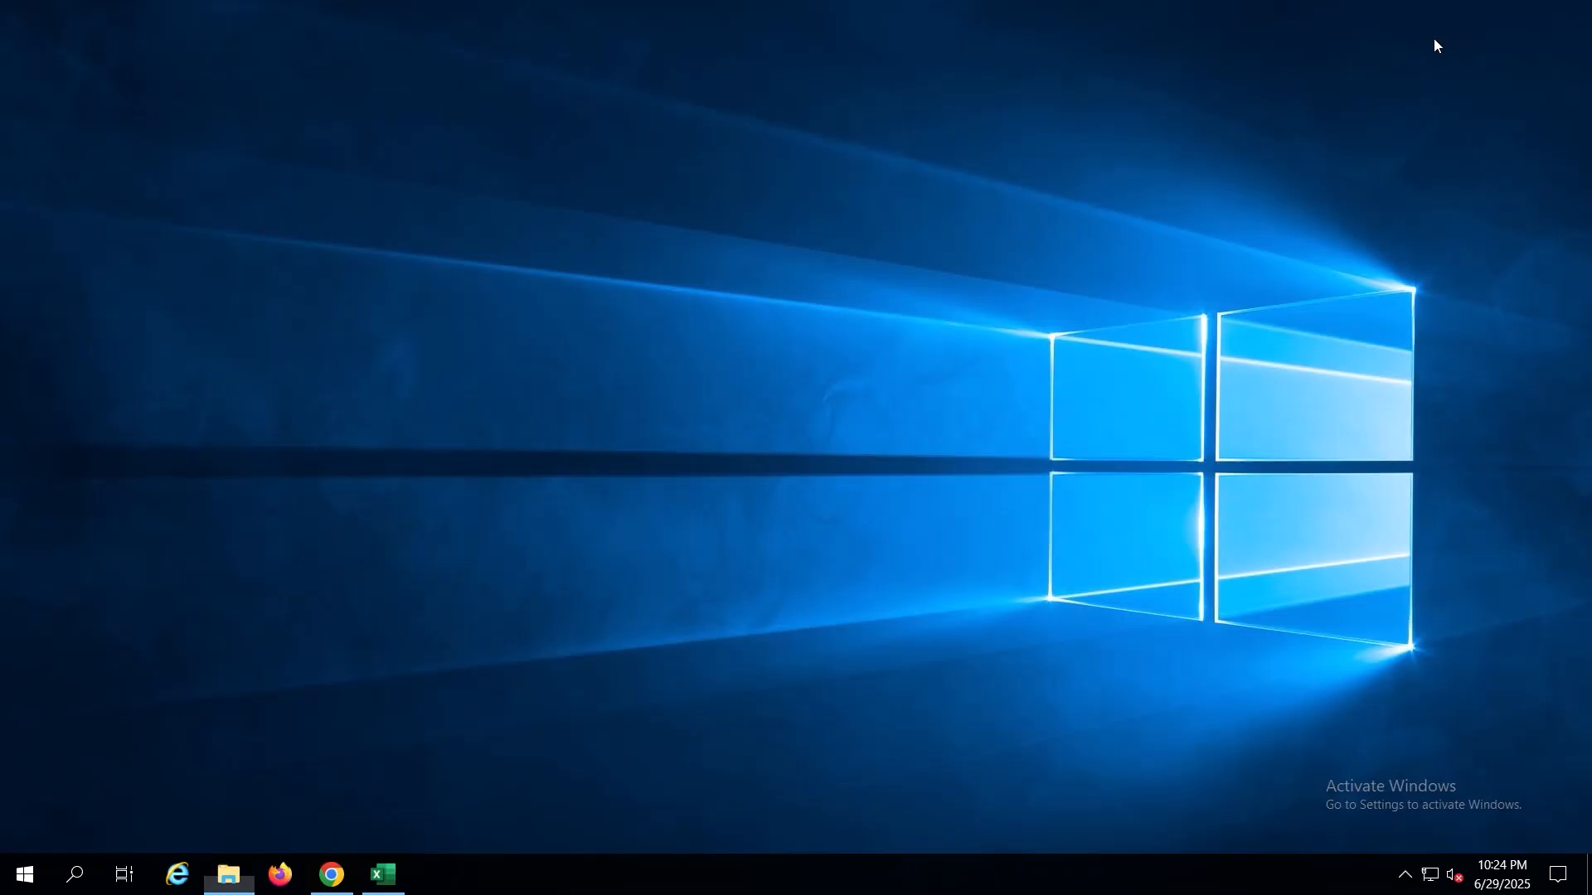
left_click(346, 892)
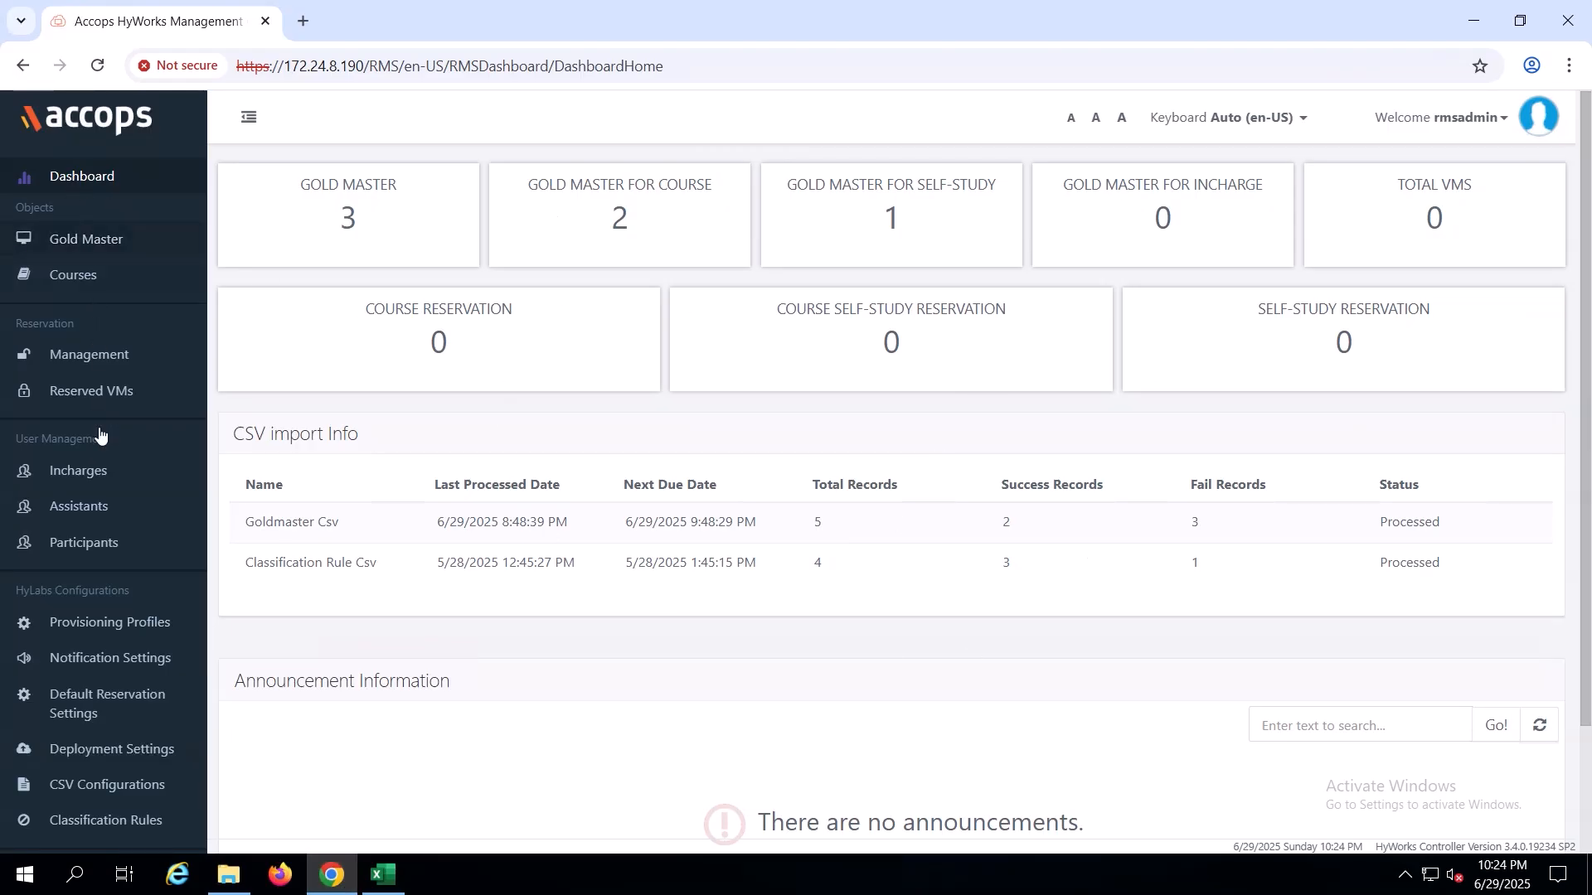
left_click(101, 790)
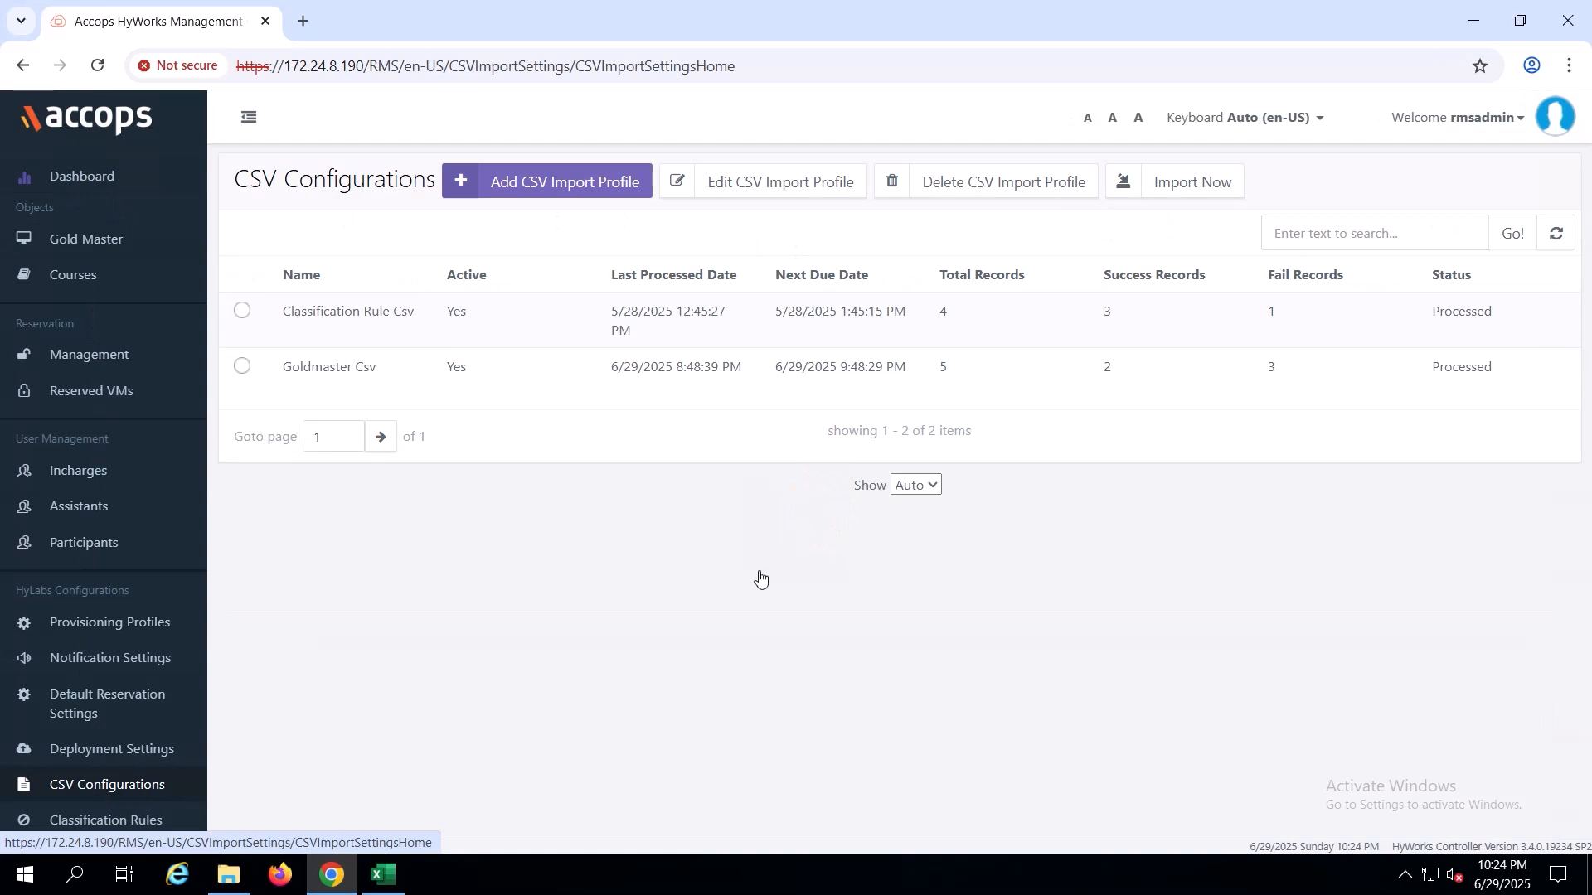
left_click(554, 190)
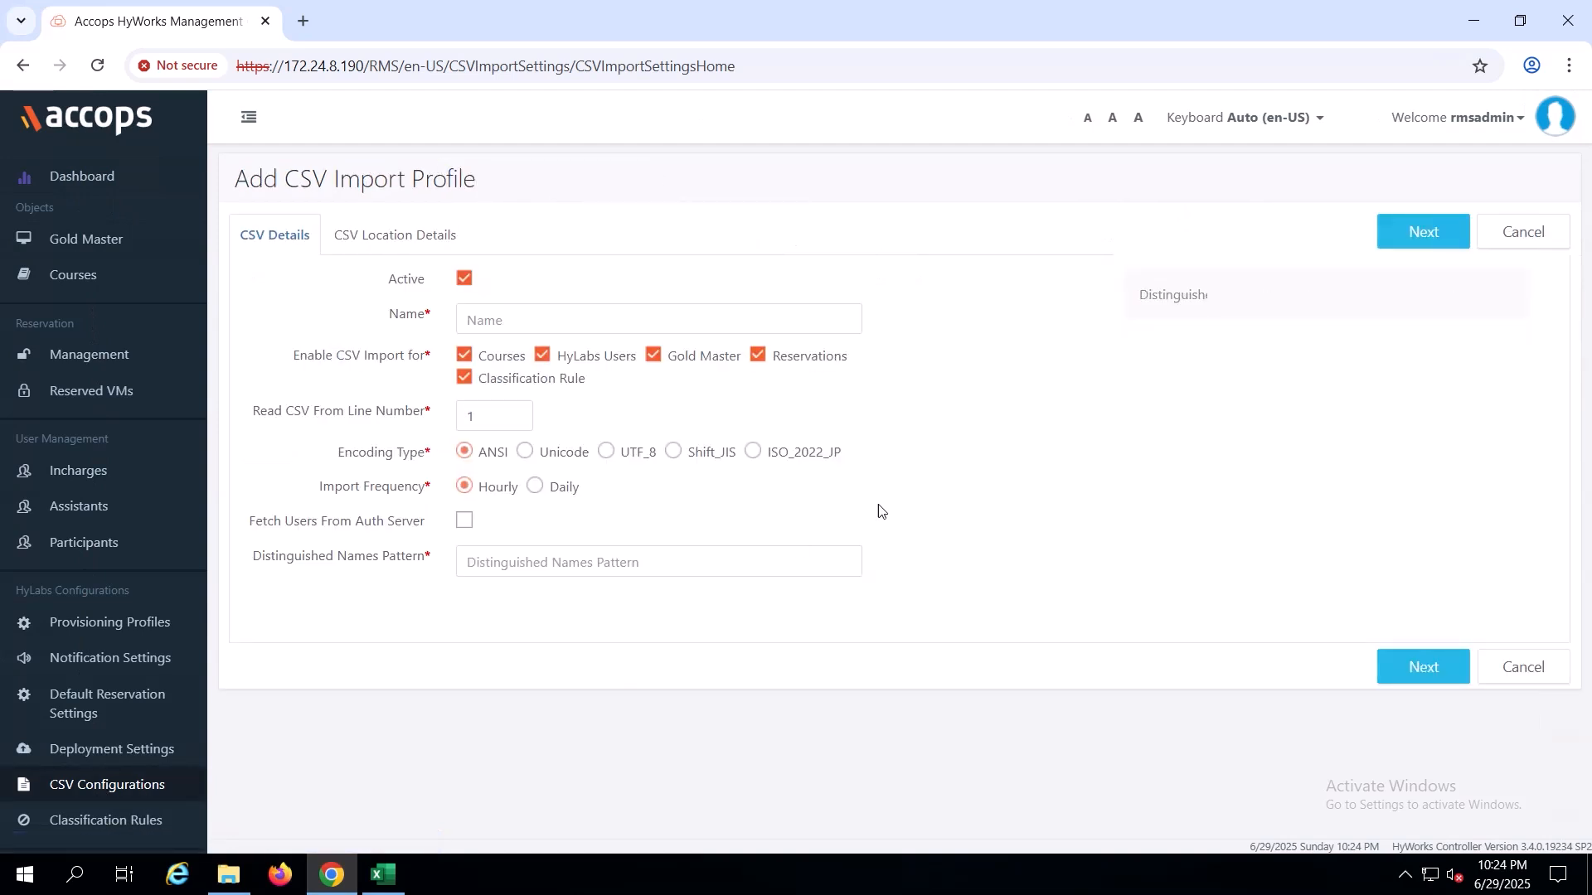
- Keep the new import profile active and name it Courses
left_click(465, 279)
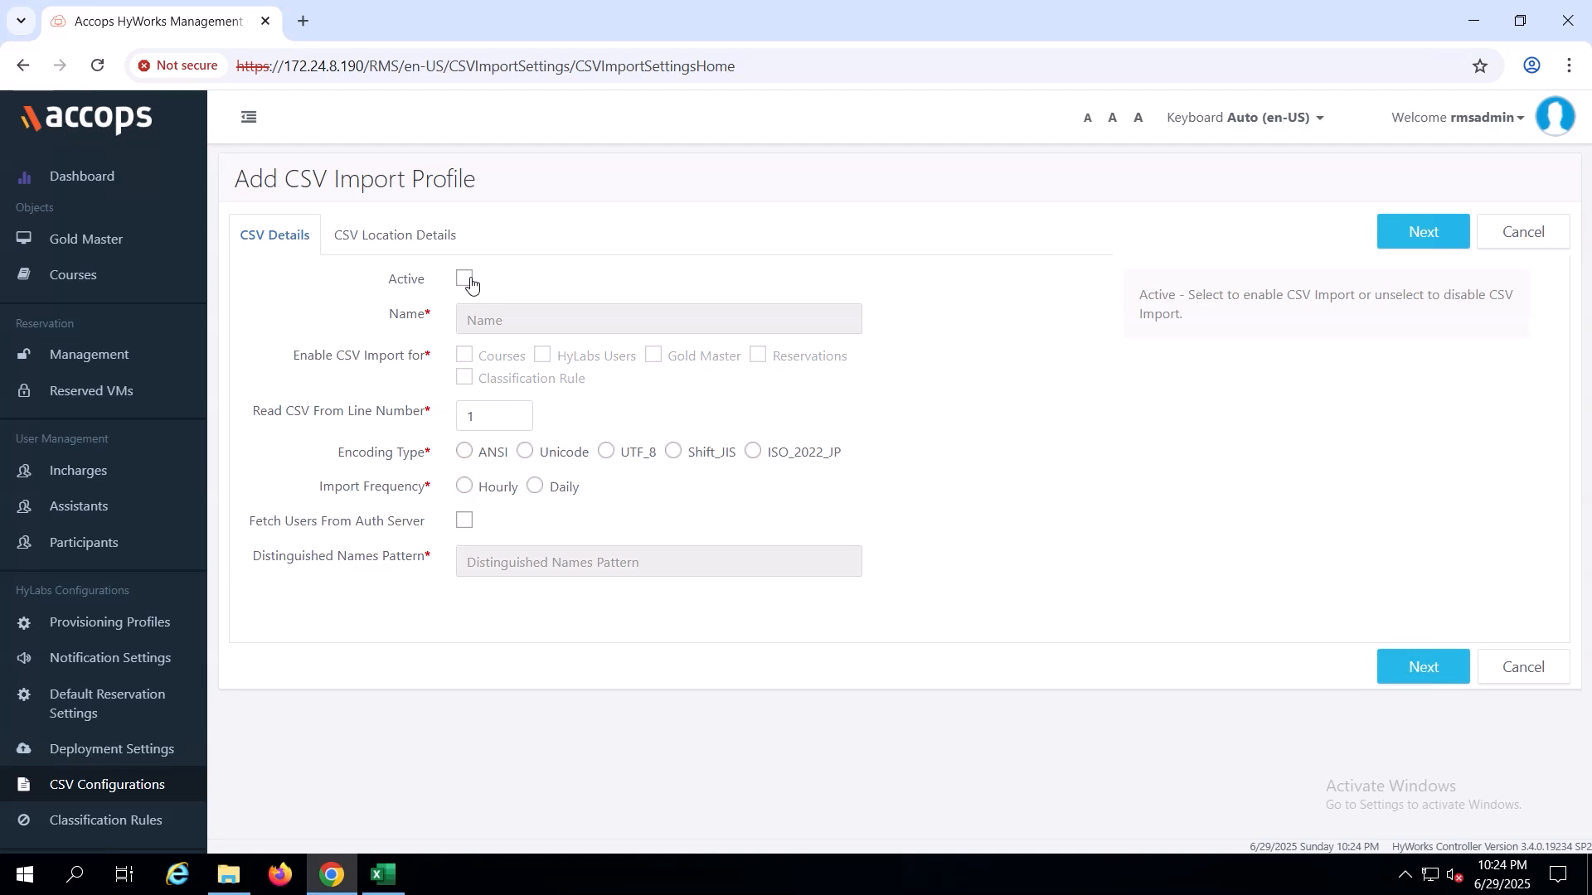
left_click(466, 280)
left_click(514, 313)
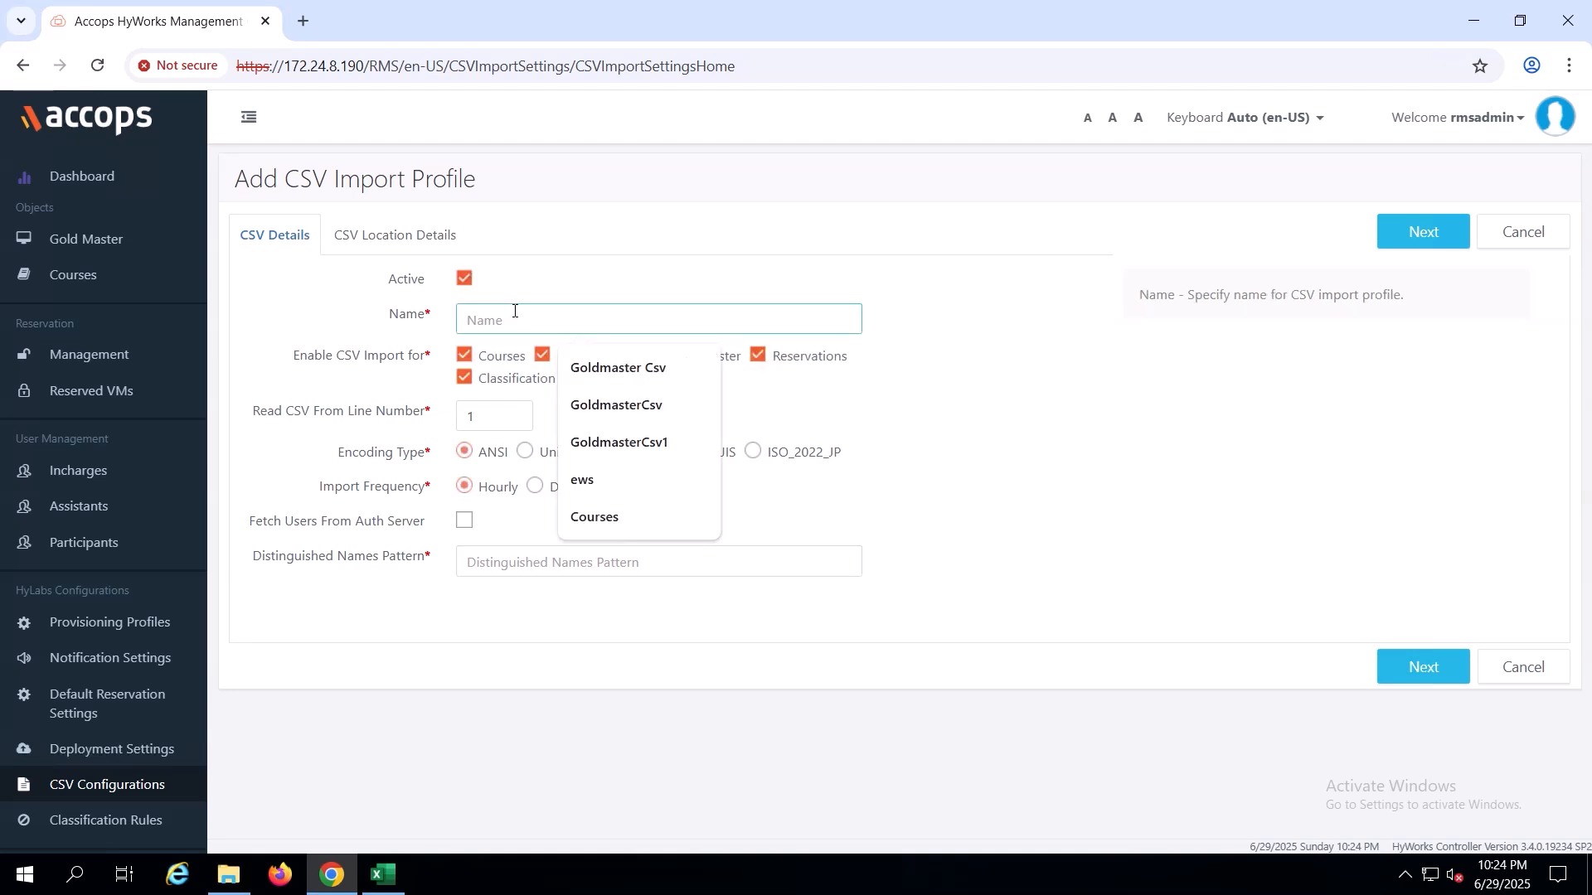
left_click(605, 518)
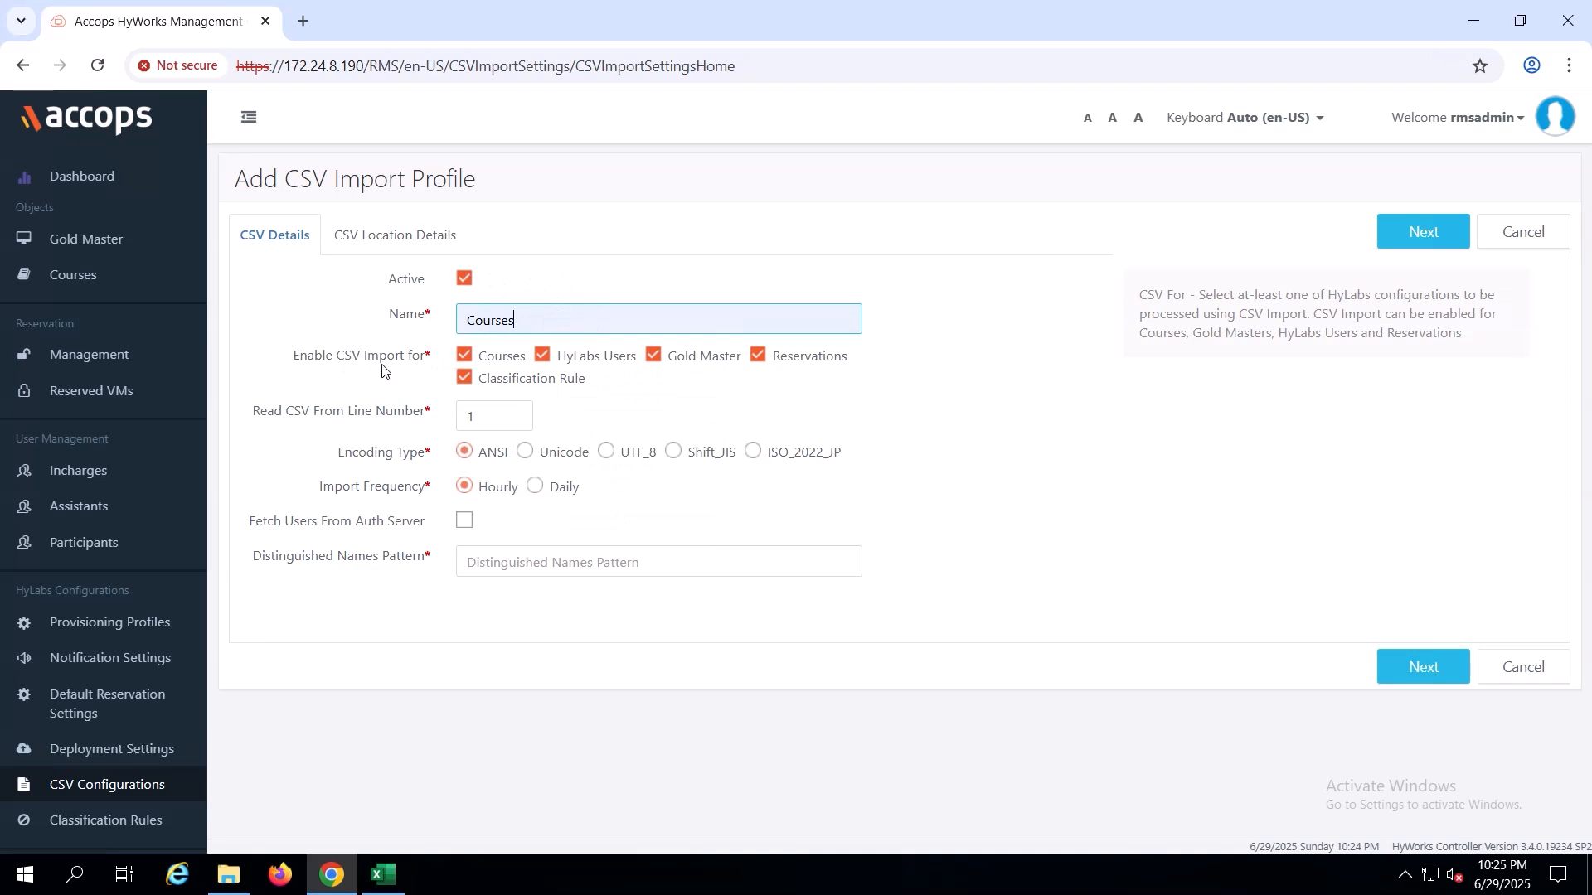
- Limit the profile's CSV import to Courses by disabling HyLabs Users, Gold Master, Reservations and Classification Rule
left_click(544, 356)
left_click(657, 356)
left_click(785, 359)
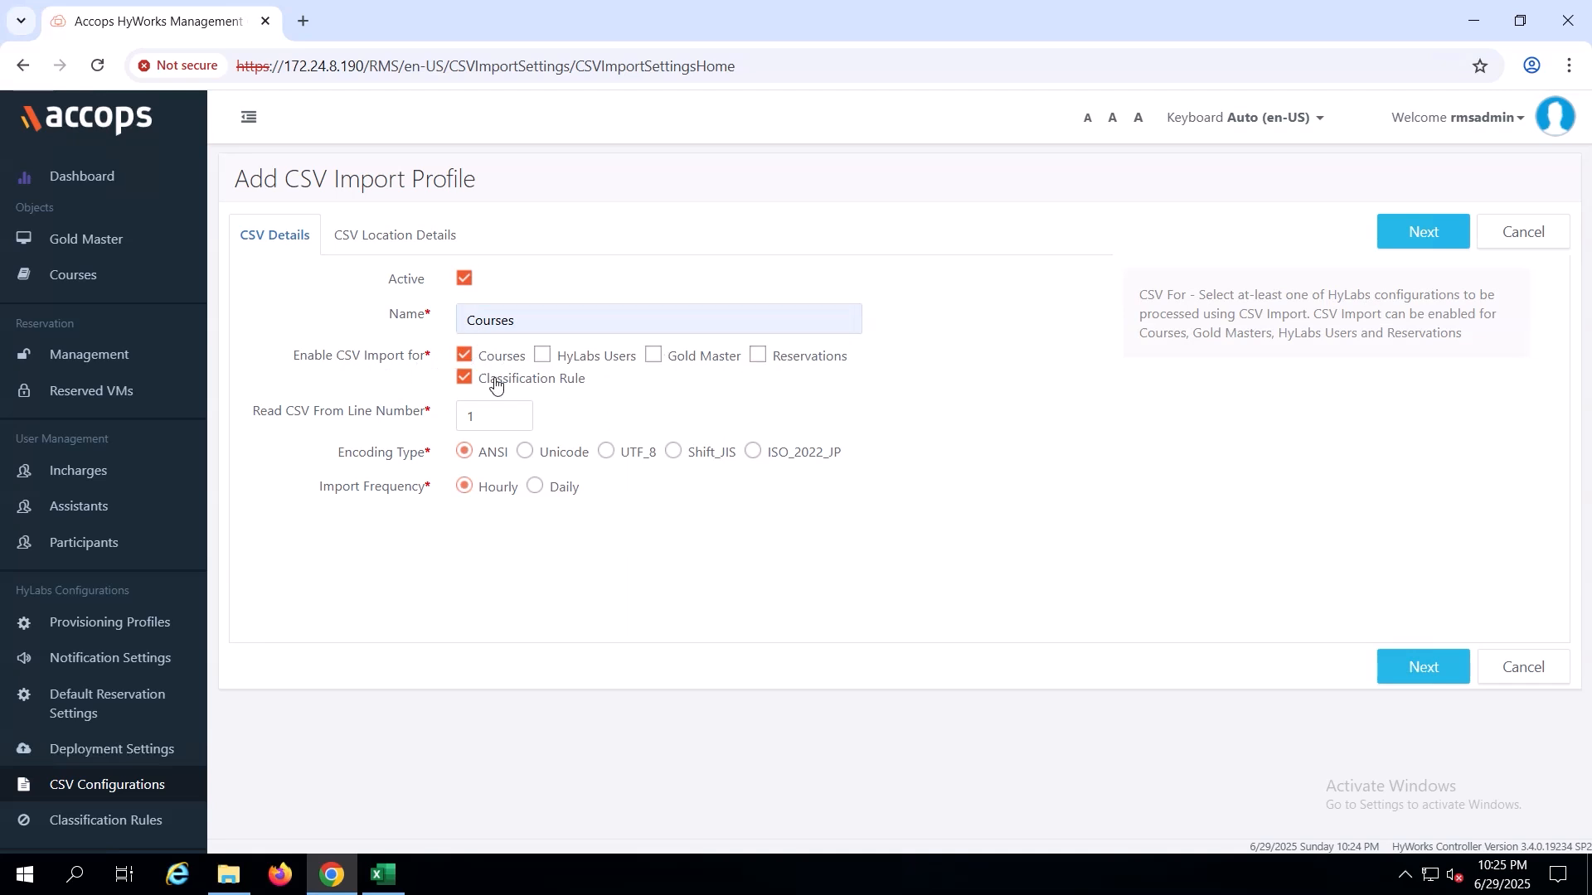
left_click(495, 382)
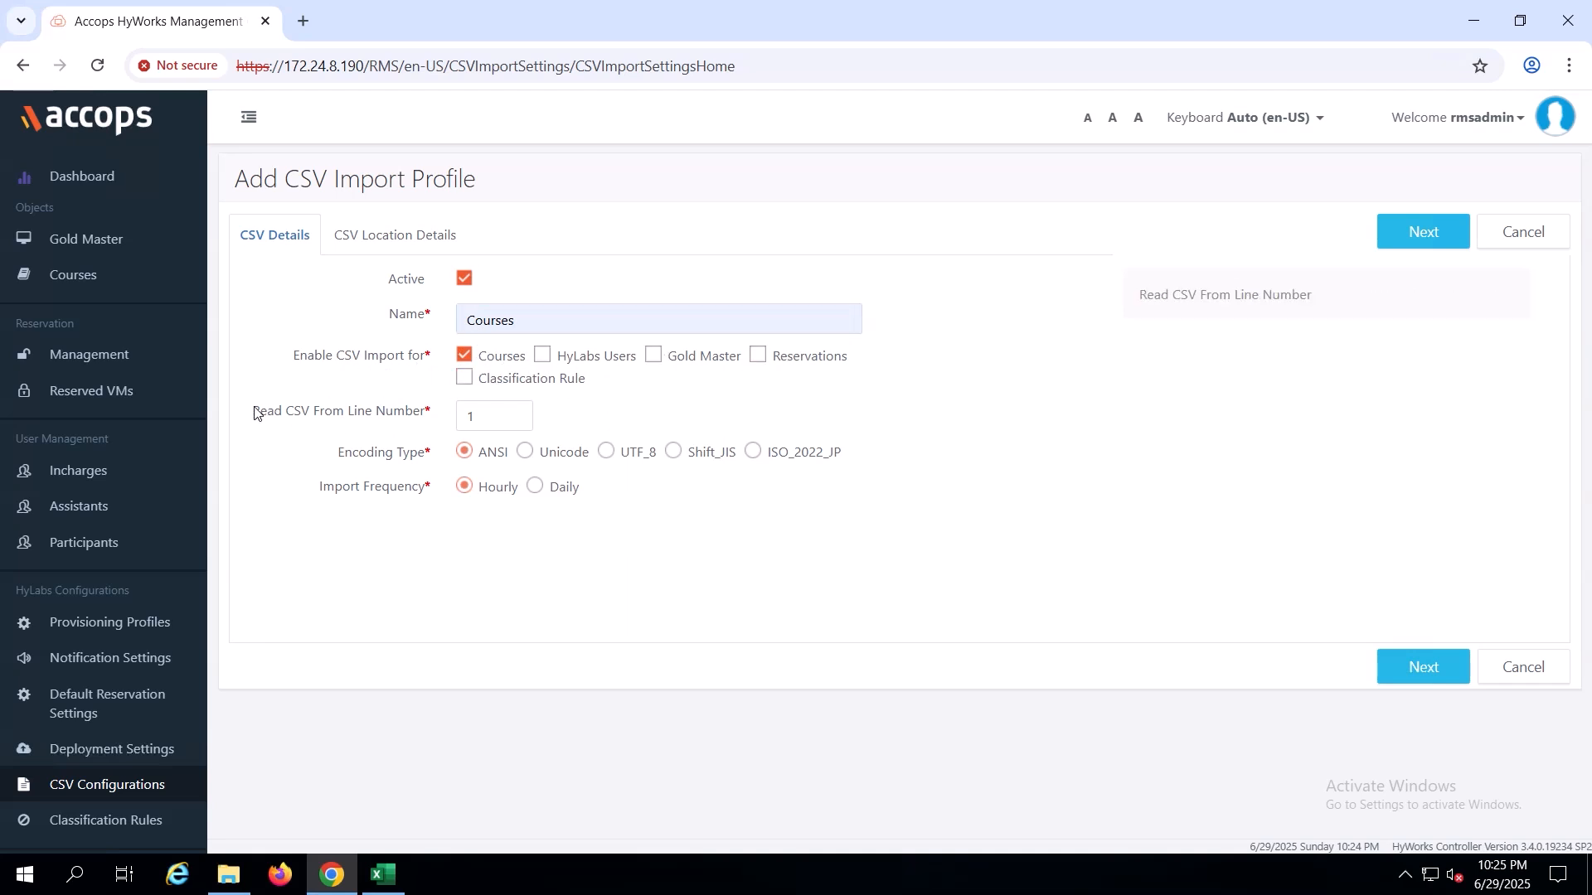
- Set the line number from which the CSV is read to 2
double_click(485, 417)
type("2")
left_click(608, 426)
- Go through the Unicode, UTF_8, Shift_JIS and ISO_2022_JP encoding types, keeping ANSI for the profile
left_click(537, 456)
left_click(605, 450)
left_click(692, 454)
left_click(808, 453)
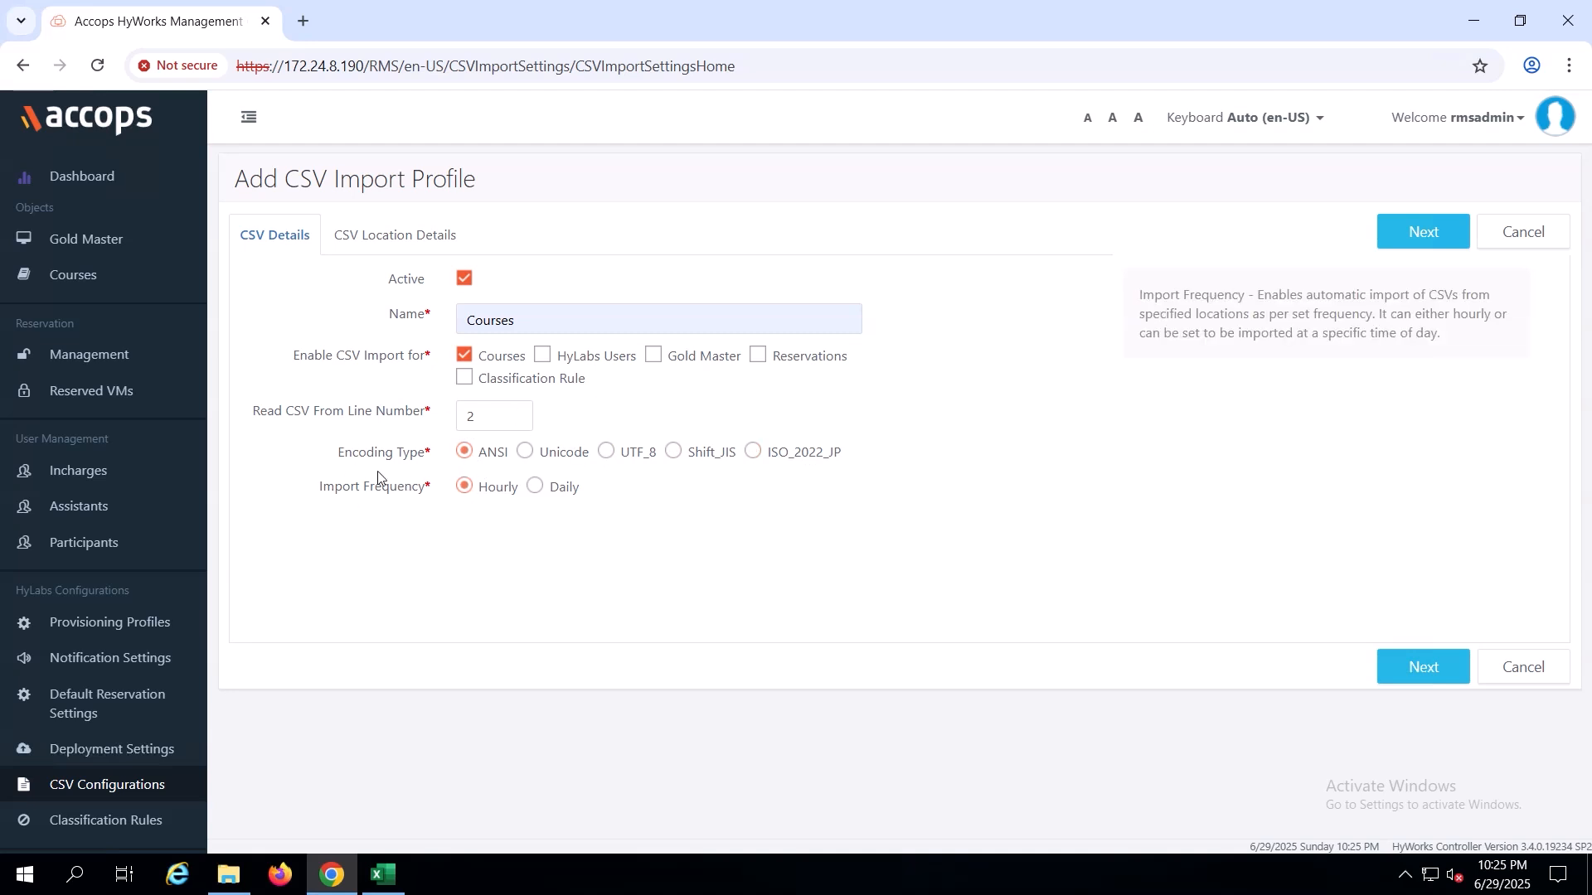
- Try the Daily import frequency with its time setting, and return the frequency to Hourly
left_click(550, 490)
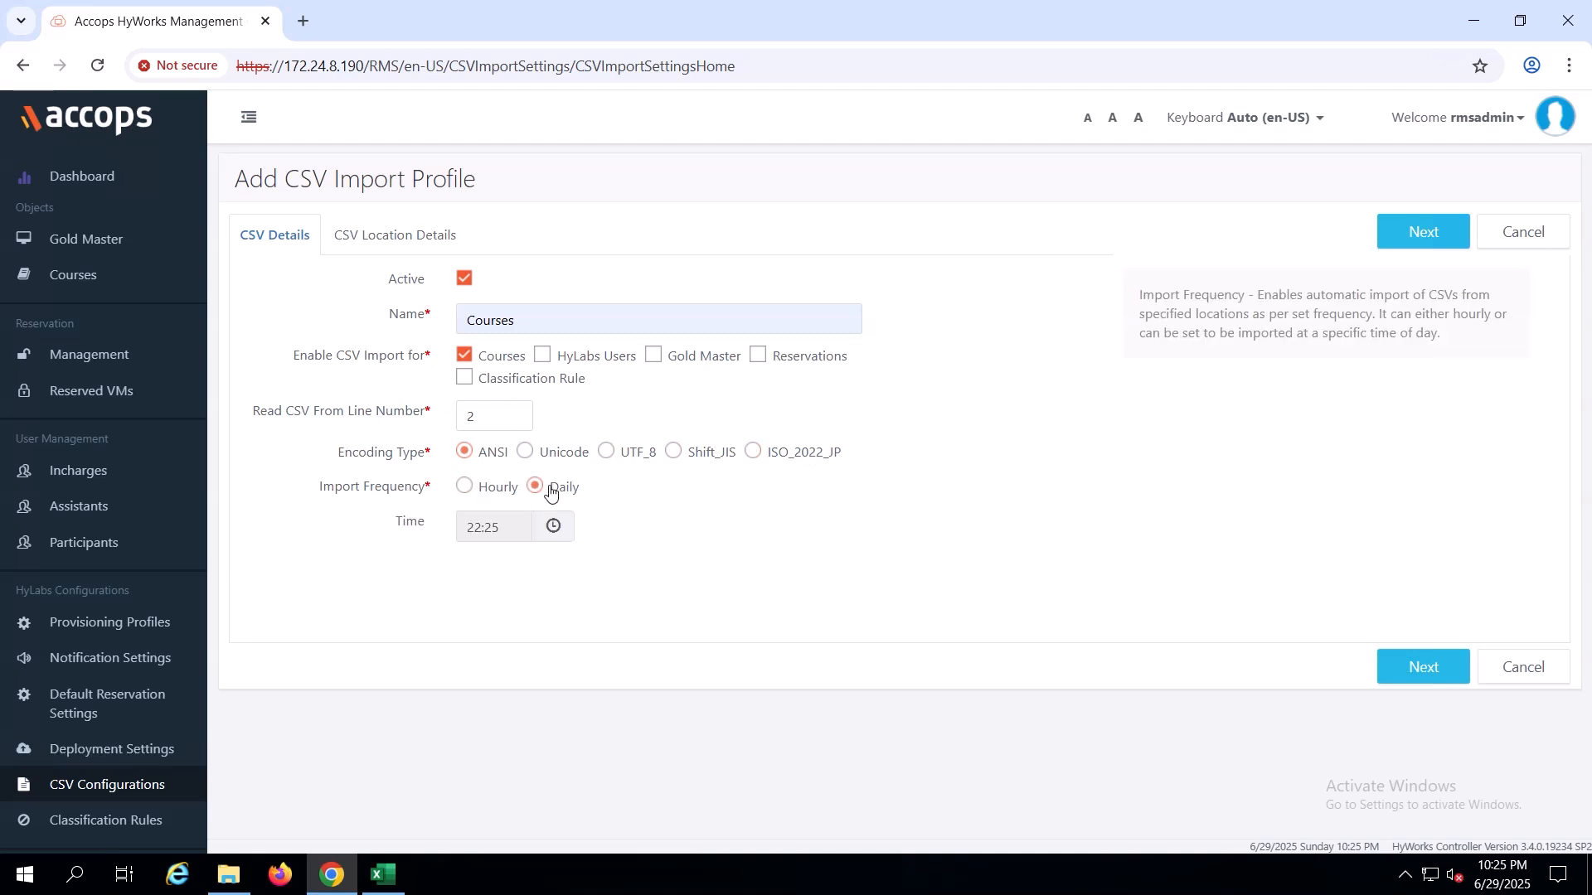
left_click(570, 530)
left_click(675, 544)
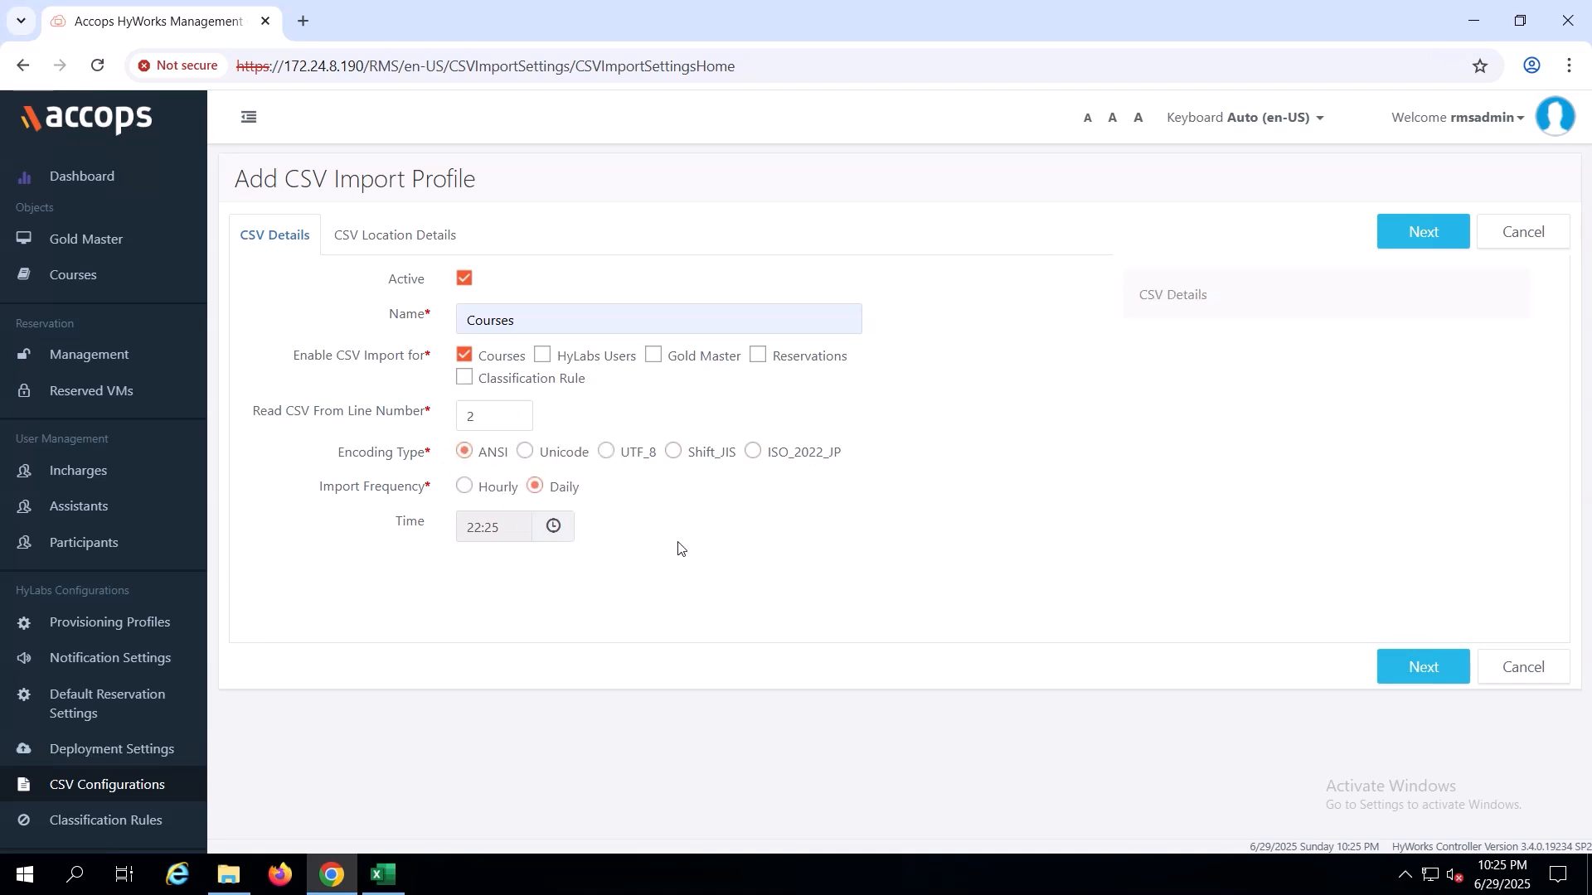
left_click(464, 487)
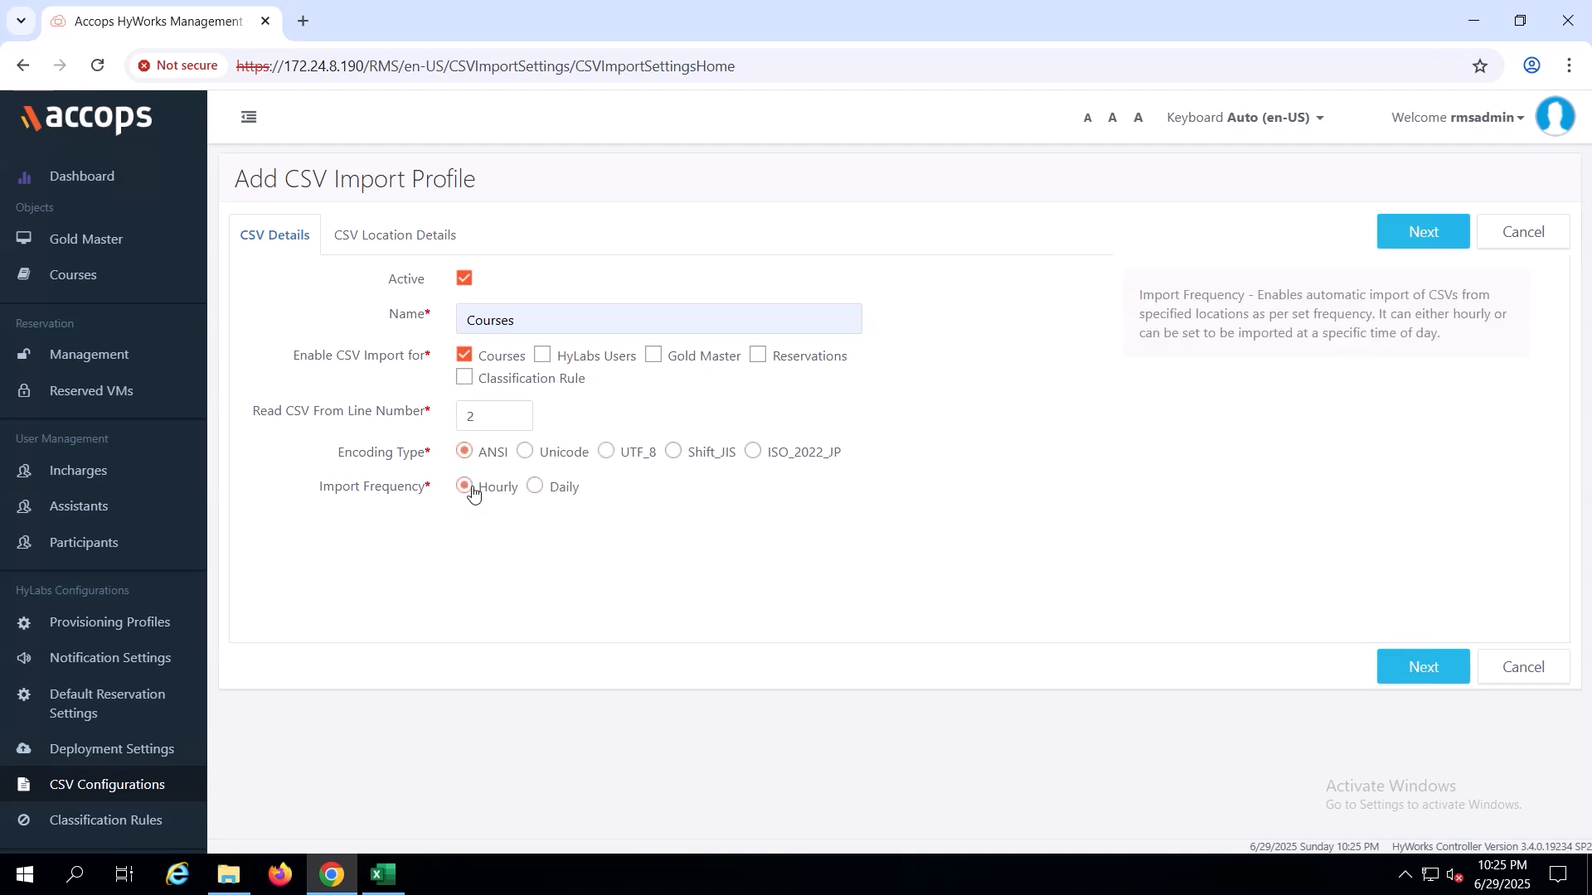
- Continue to the CSV location details of the Courses import profile
left_click(1424, 668)
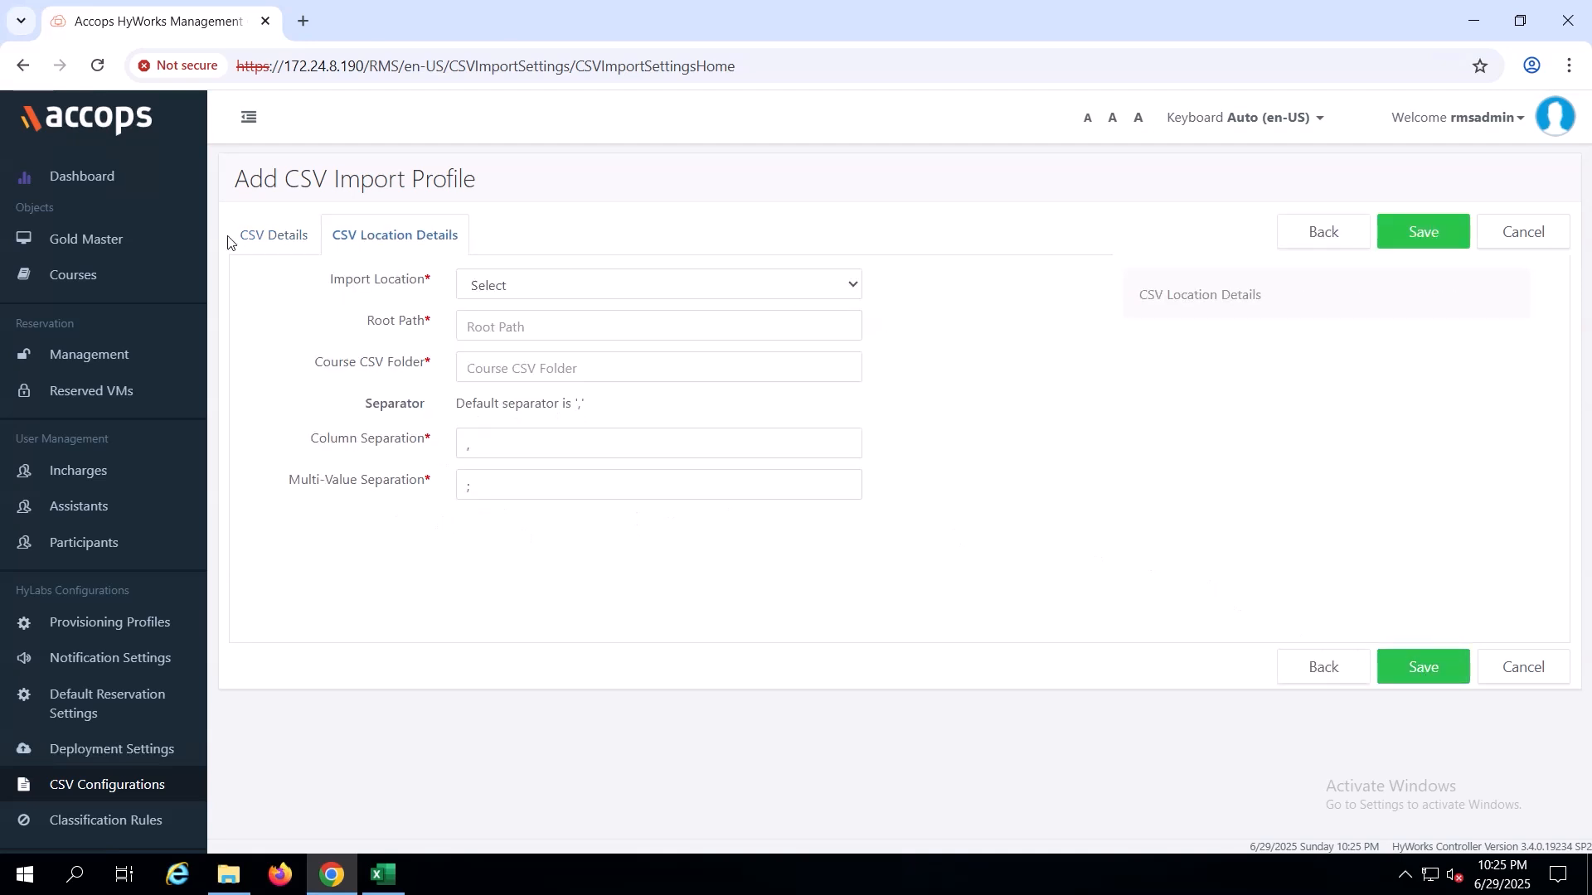
- Try Network Path as the import location and go through its domain credentials and root path fields
left_click(692, 282)
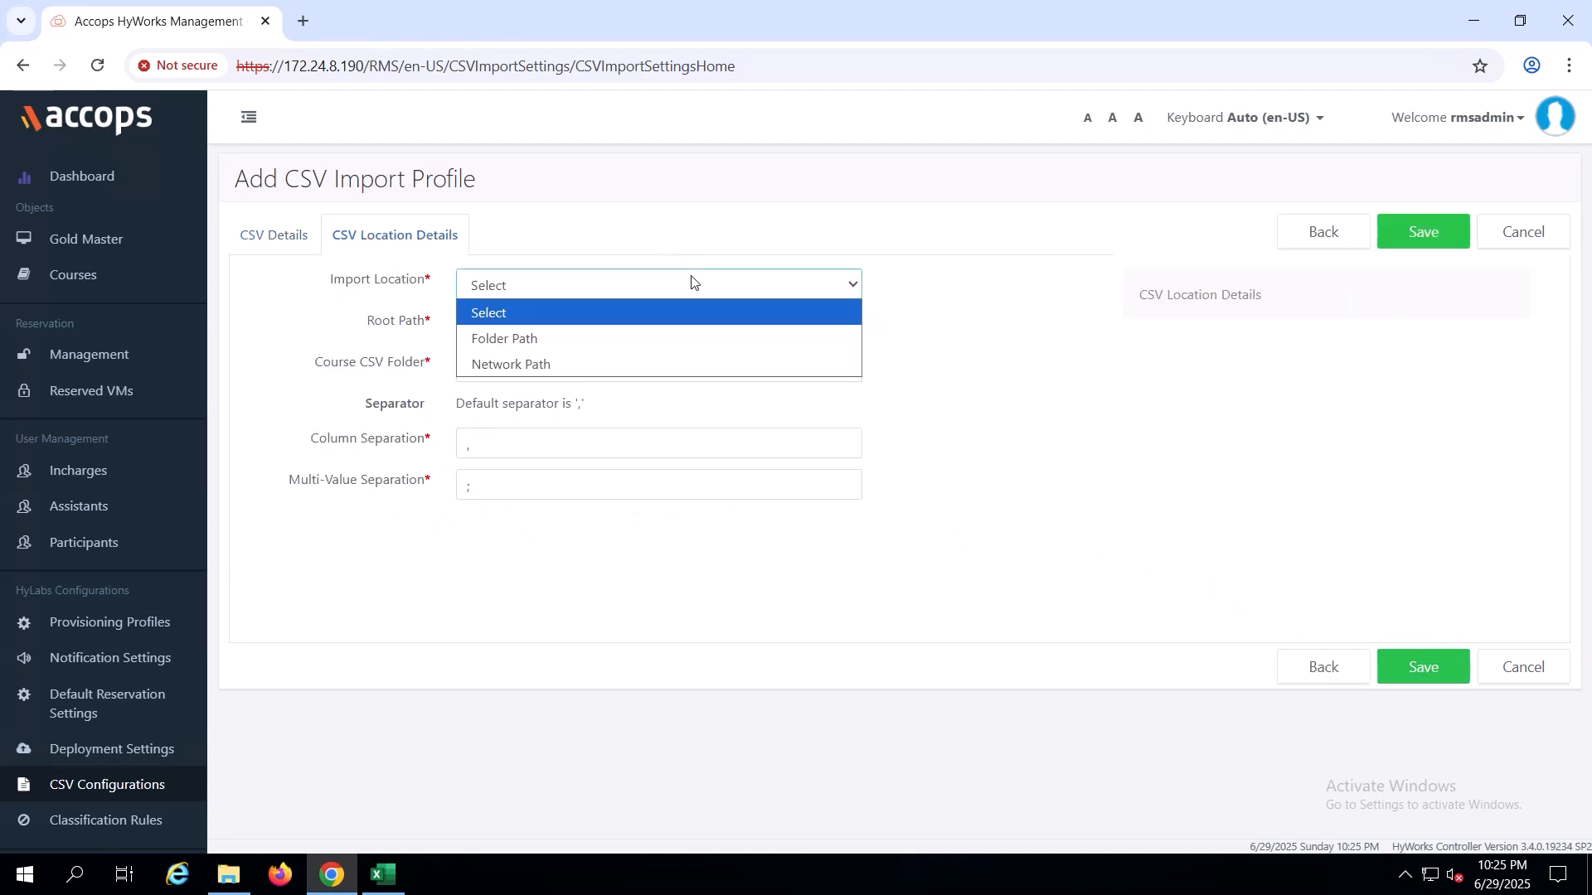
left_click(628, 366)
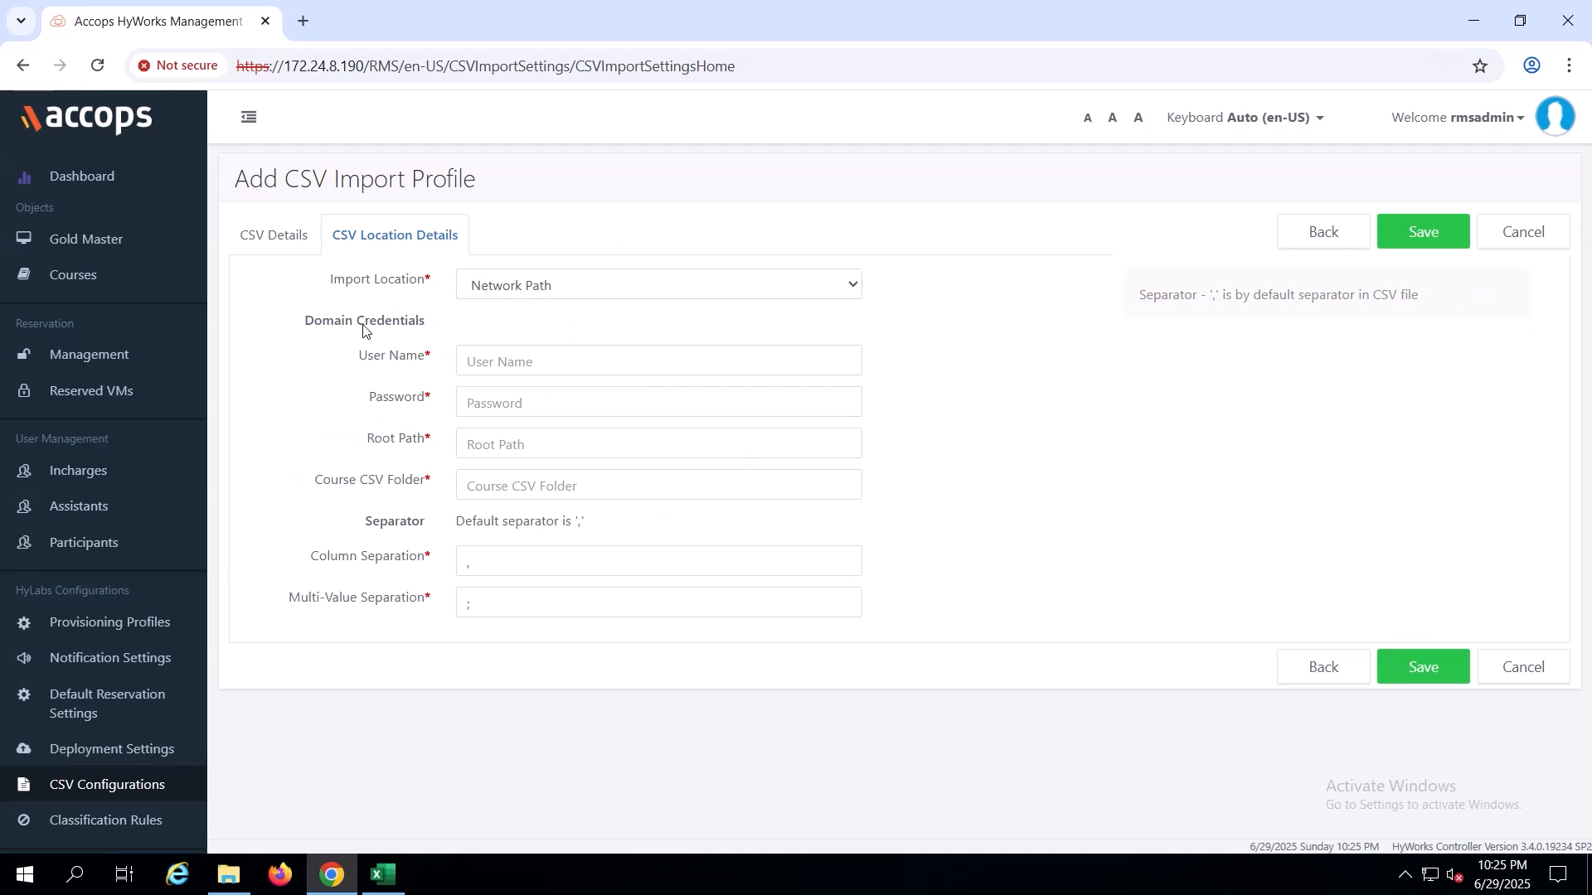
left_click_drag(304, 320, 412, 332)
left_click(419, 366)
left_click(537, 407)
left_click(543, 448)
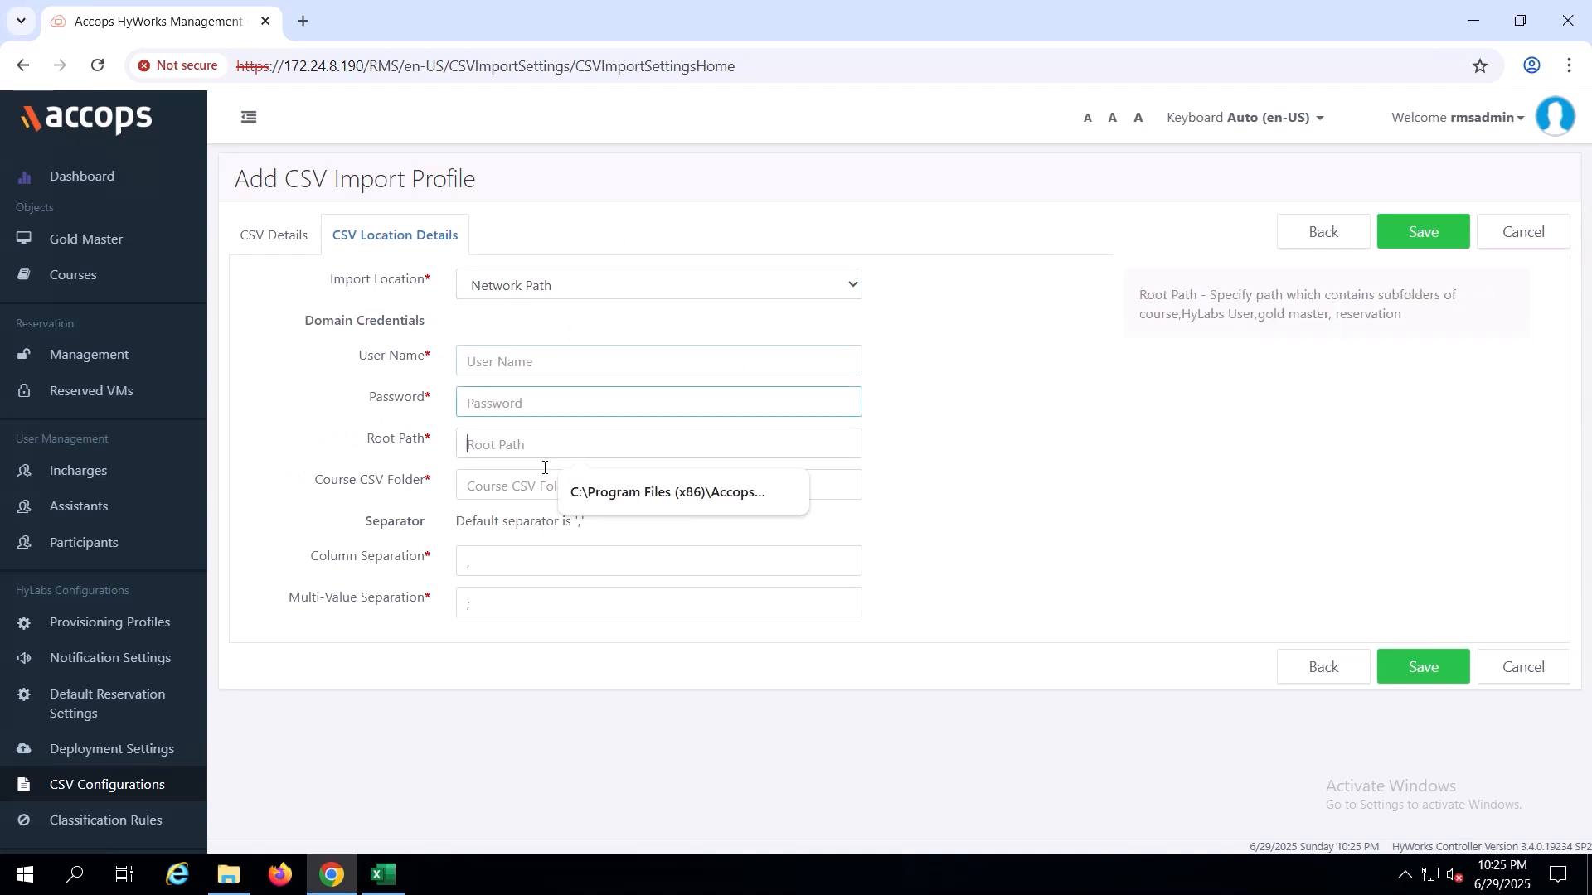
left_click(972, 524)
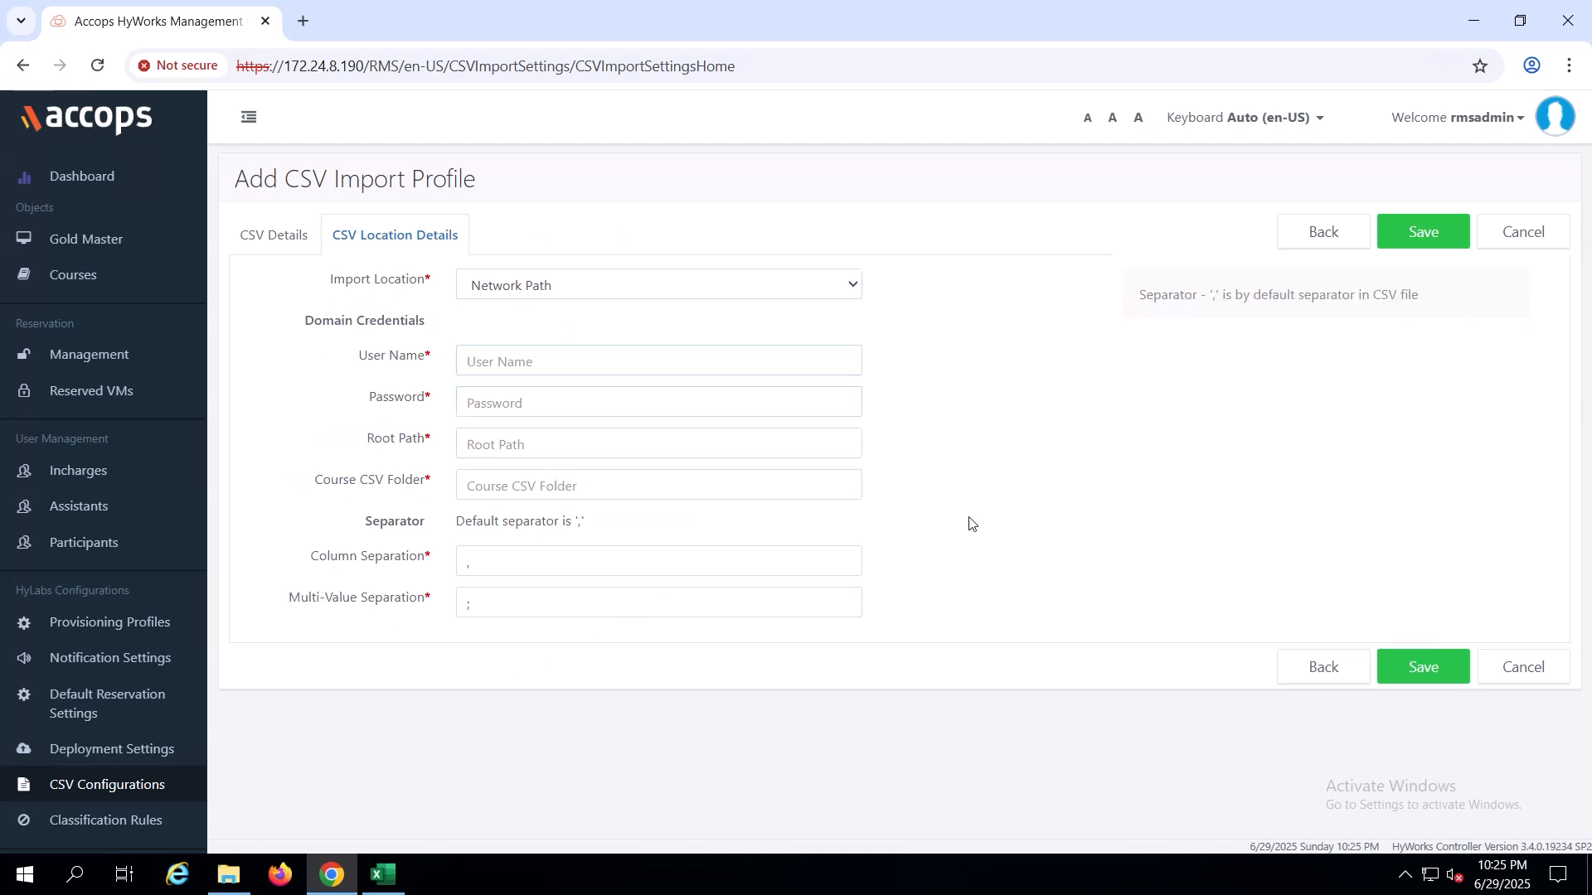
- Set the import location to Folder Path, with root path C:\Program Files (x86)\Accops\HyWorks\Service\RMSCSVImport and course CSV folder Courses
left_click(636, 287)
left_click(602, 338)
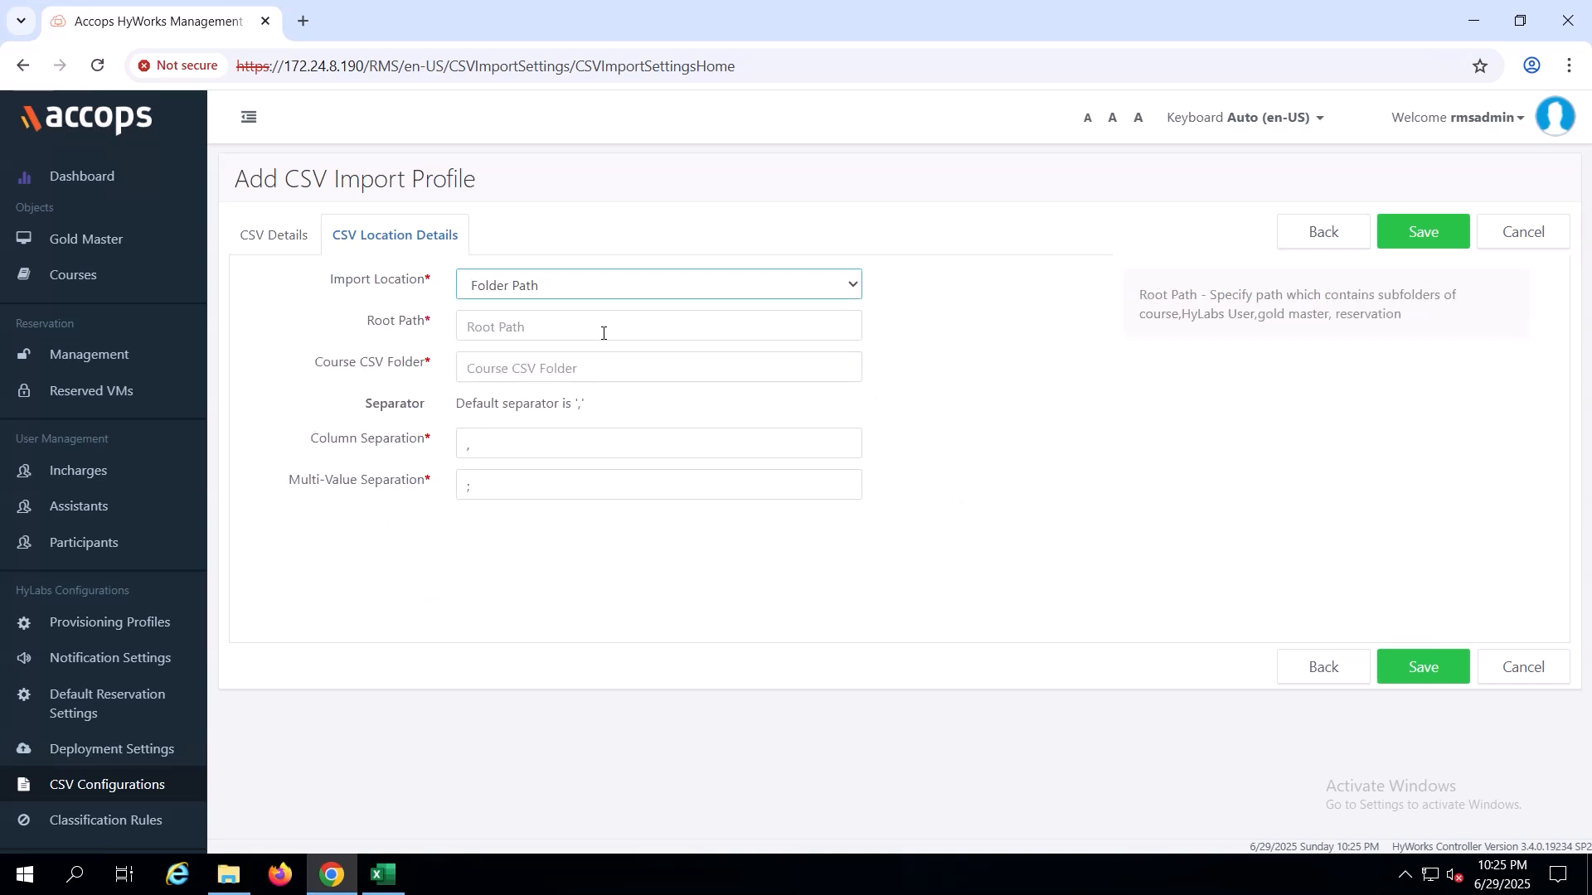
left_click(504, 324)
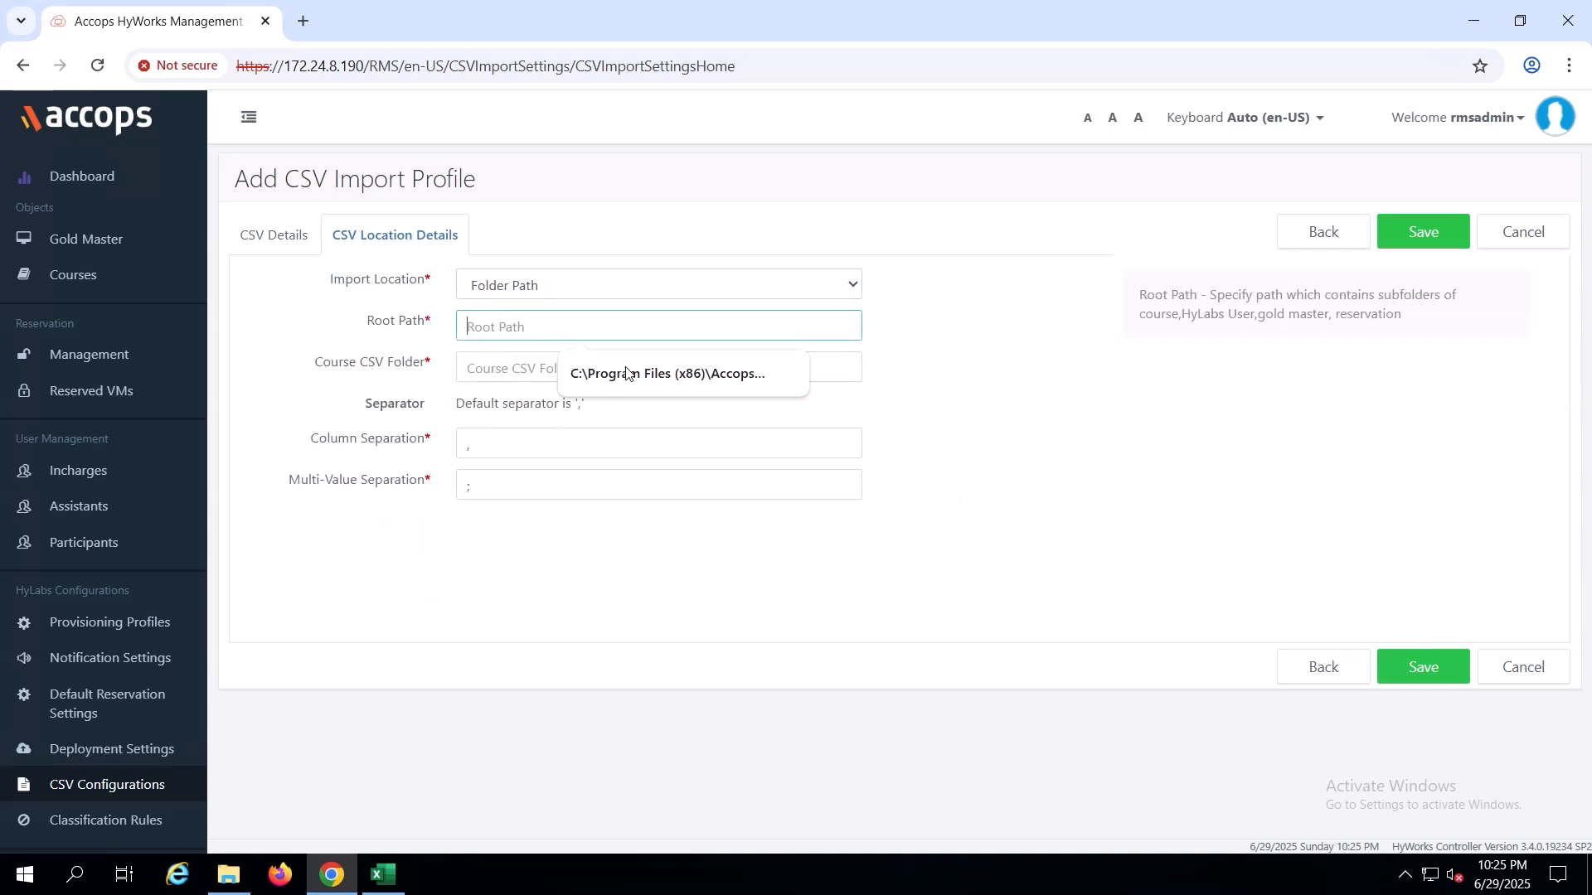
left_click(626, 369)
left_click(646, 367)
left_click(597, 419)
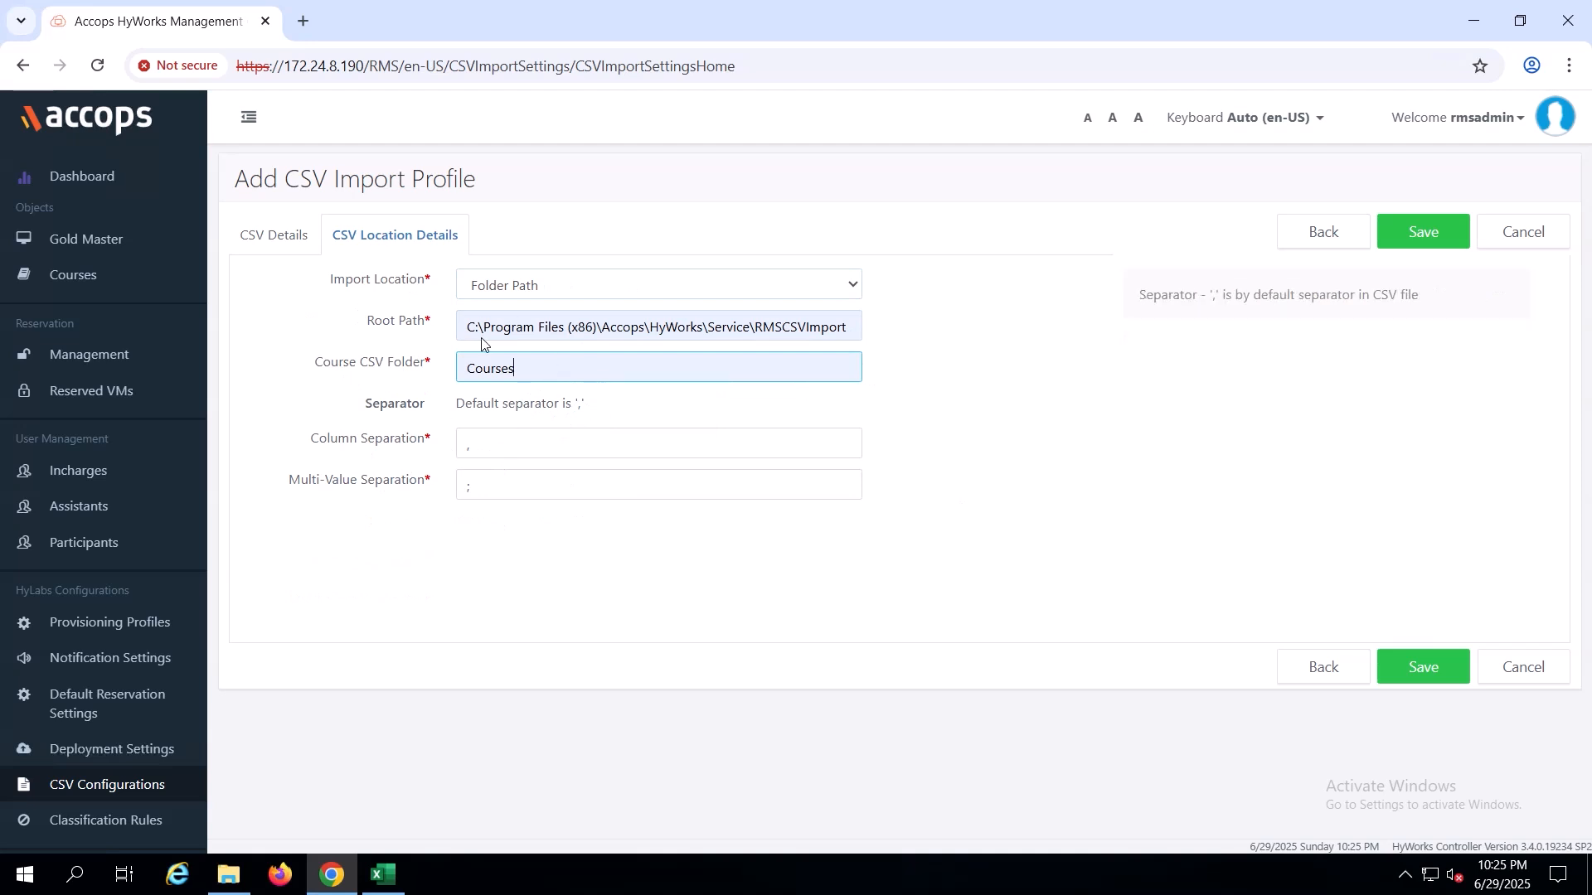
- Check the column and multi-value separators, keep their defaults, and save the import profile
left_click(549, 448)
left_click(567, 492)
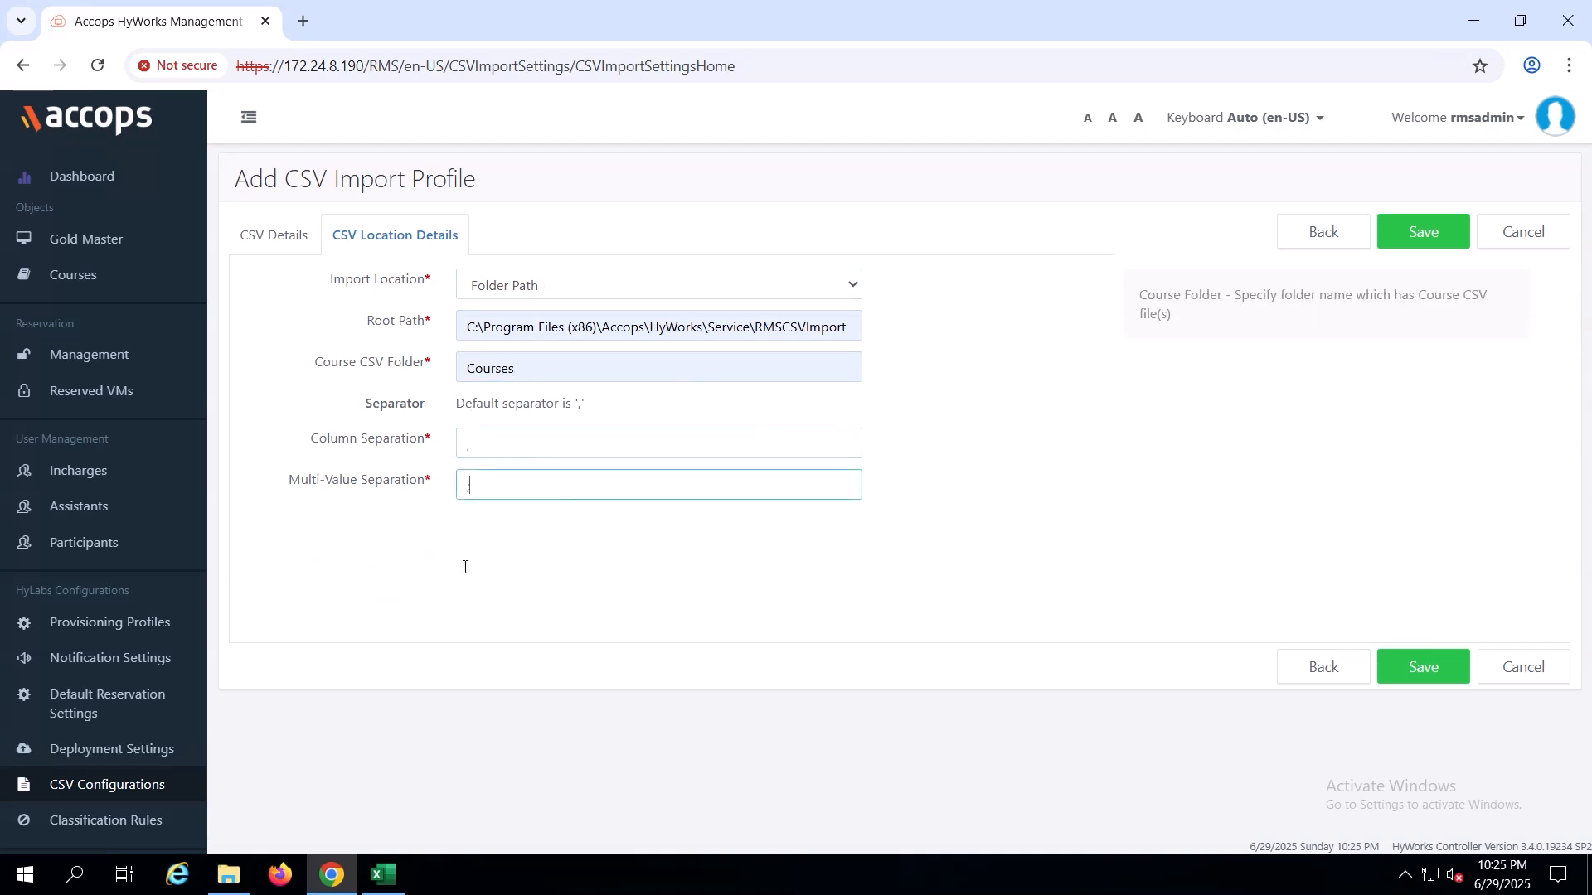
left_click(1436, 670)
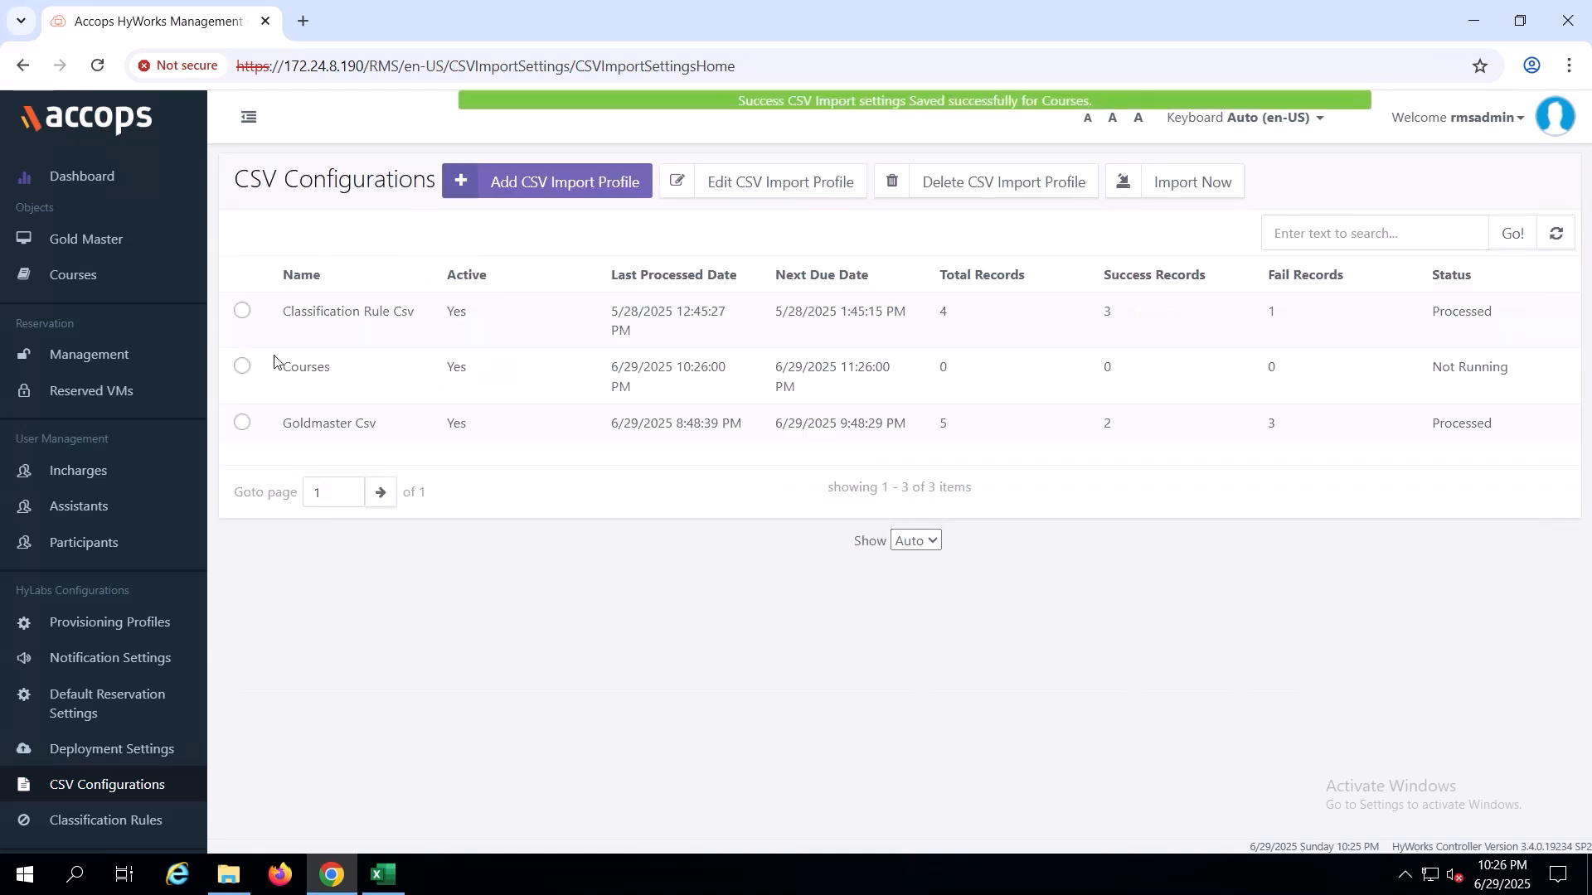
- Run the CSV import immediately for the Courses profile and review its total, success and fail record counts
left_click(242, 366)
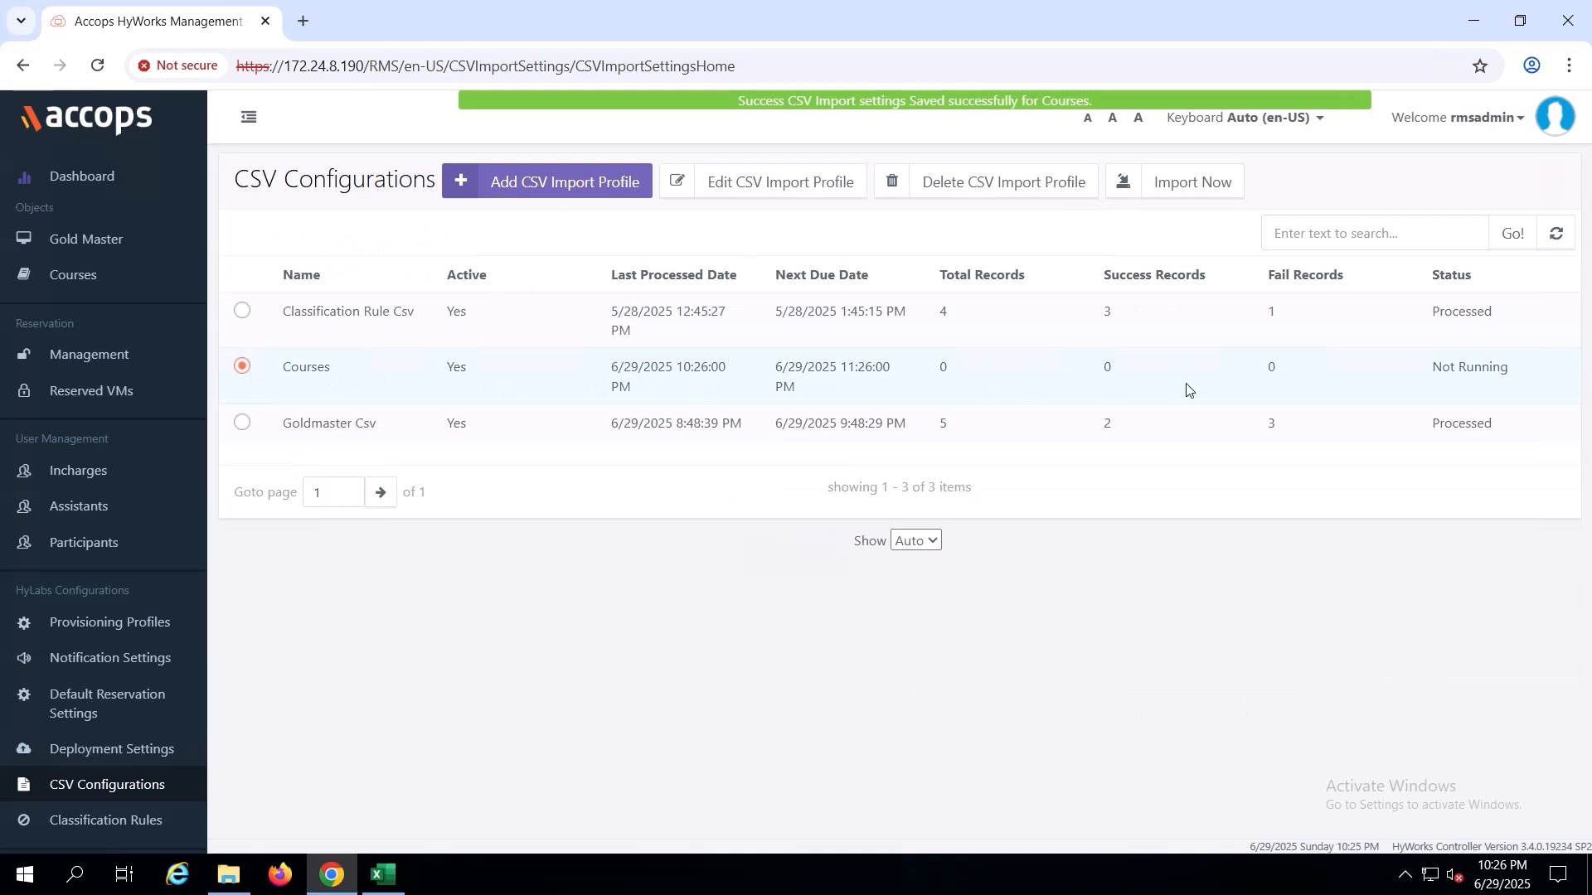
left_click(1181, 184)
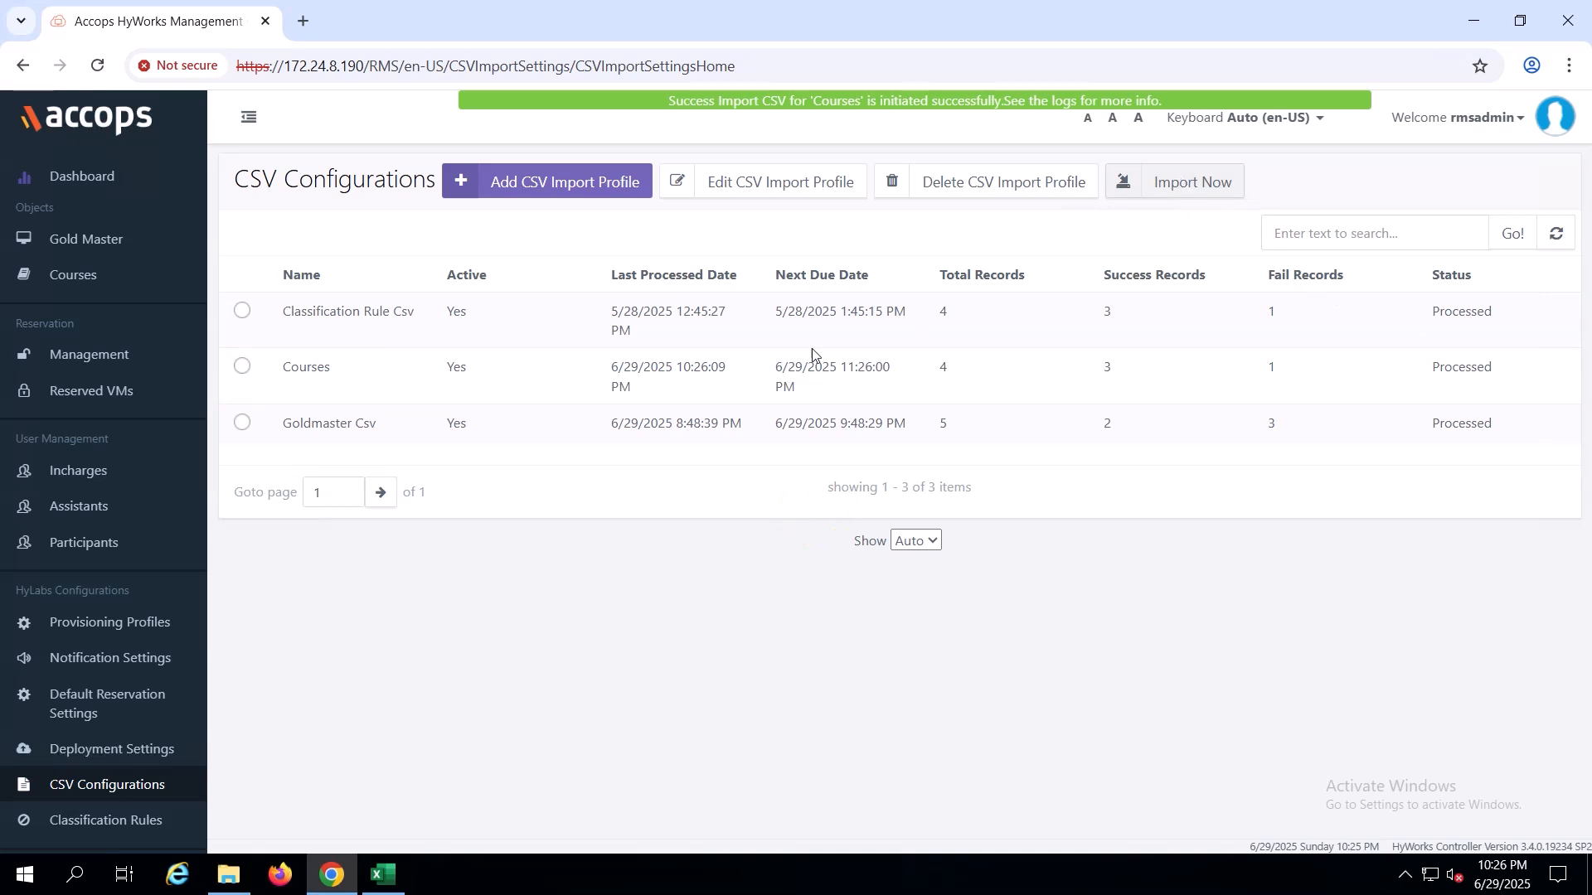
left_click(240, 368)
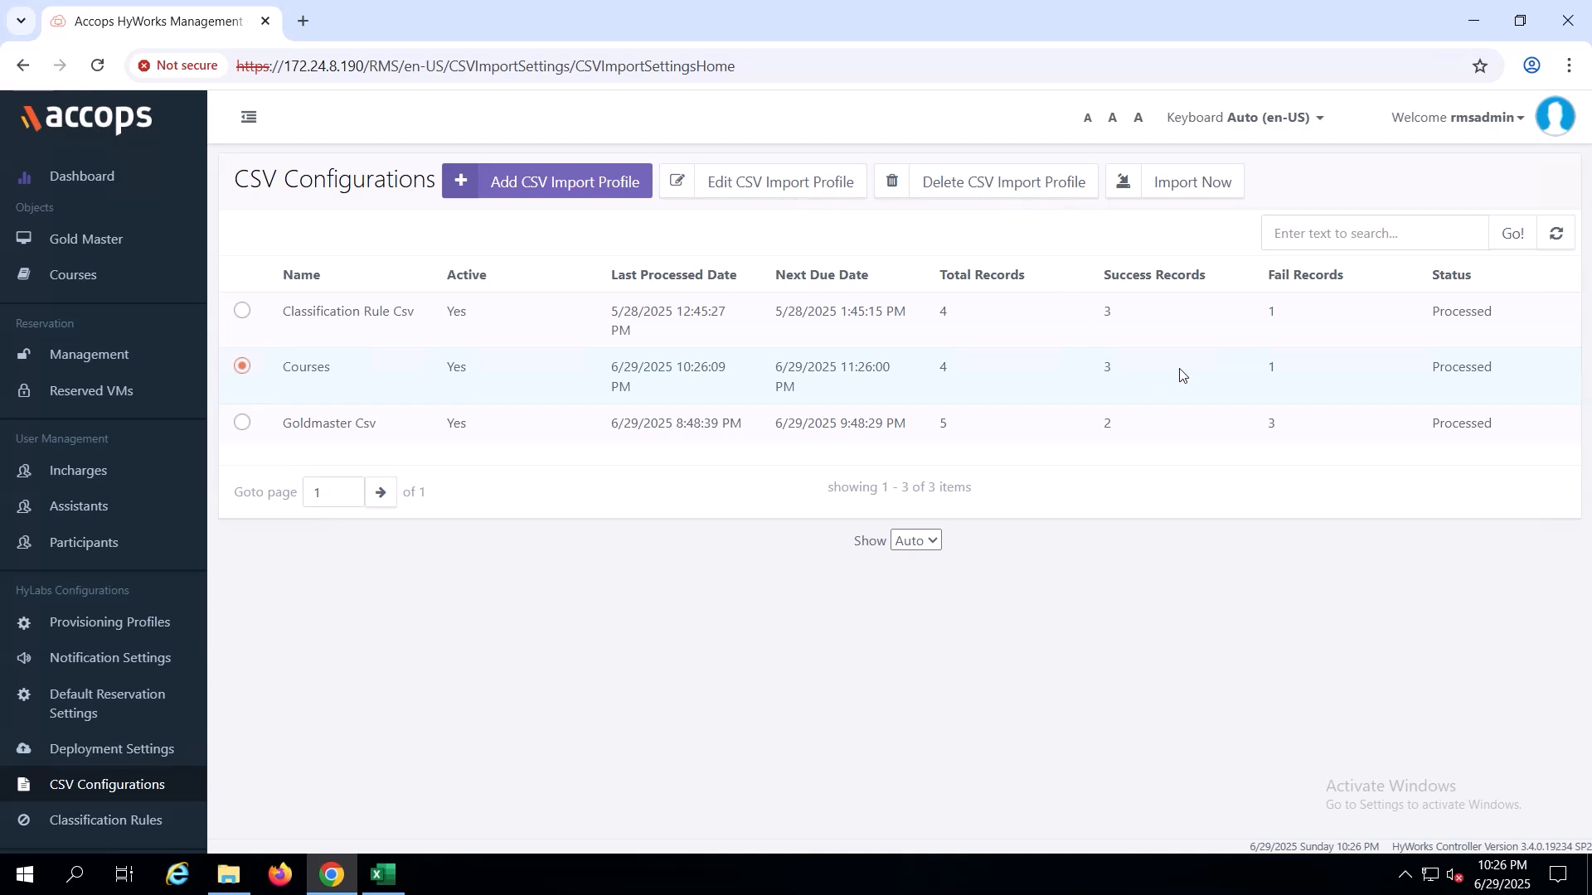
- Check the imported courses in the Courses list by selecting ENG-01, JAP-01 and MATH-01
left_click(76, 282)
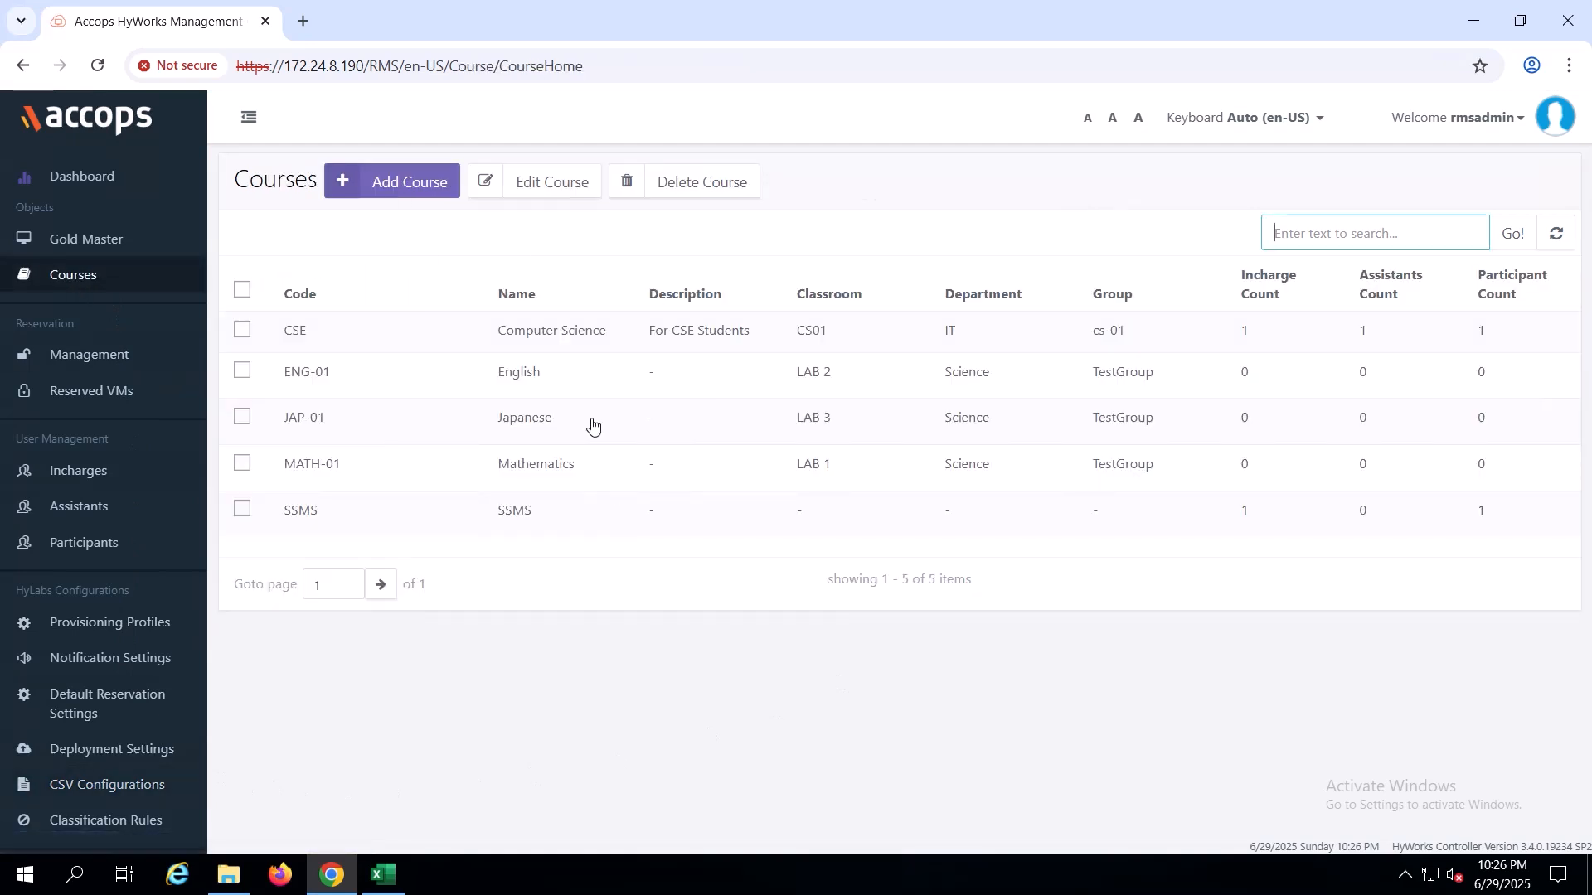
left_click(242, 371)
left_click(242, 417)
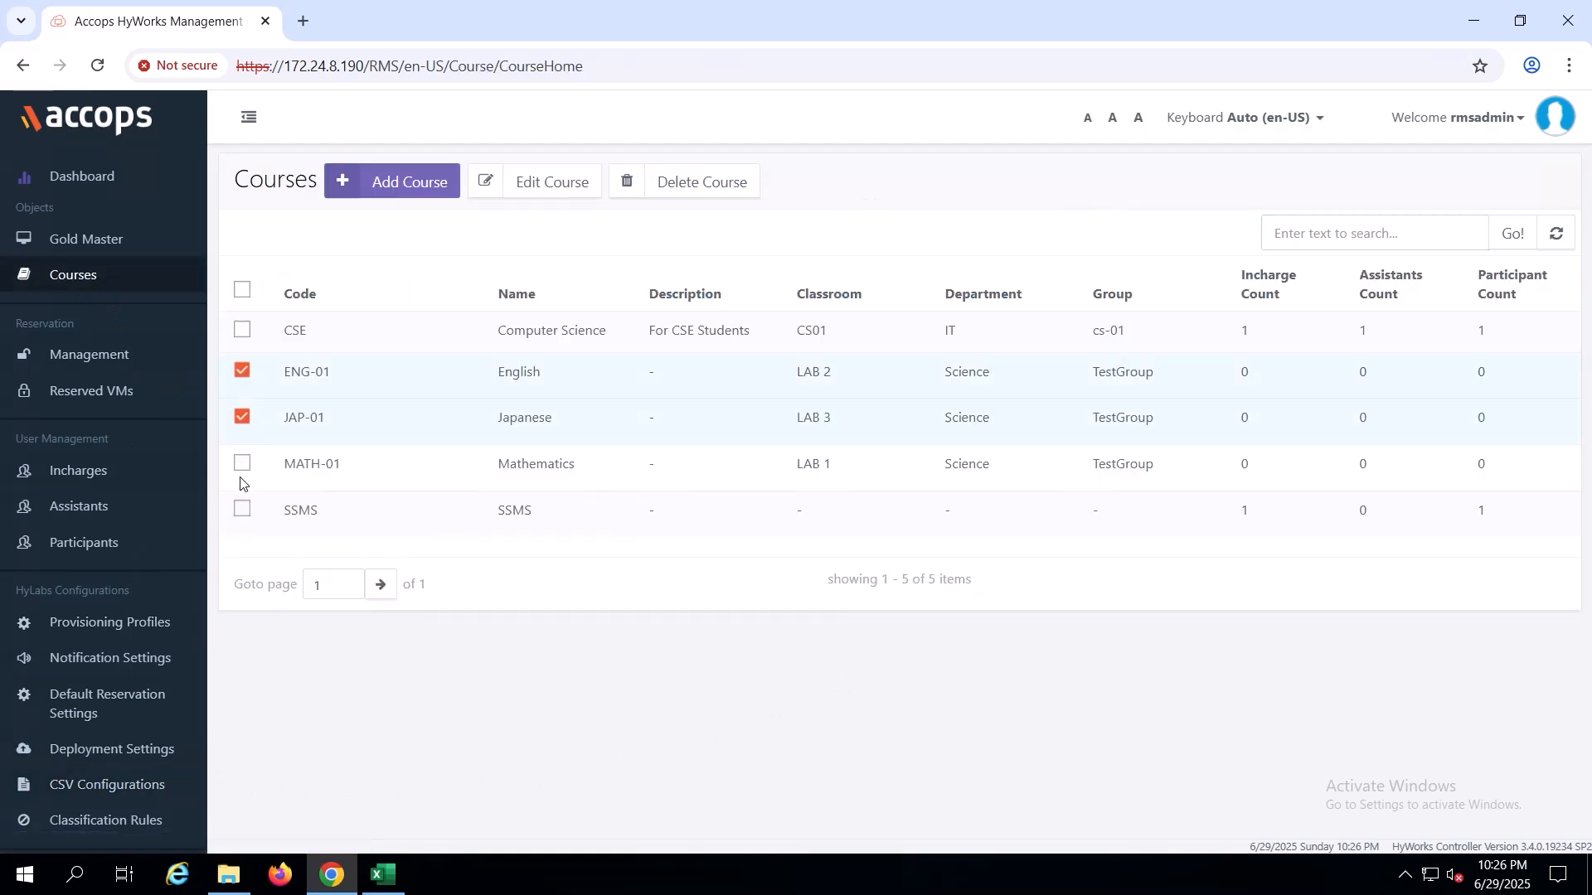
left_click(242, 463)
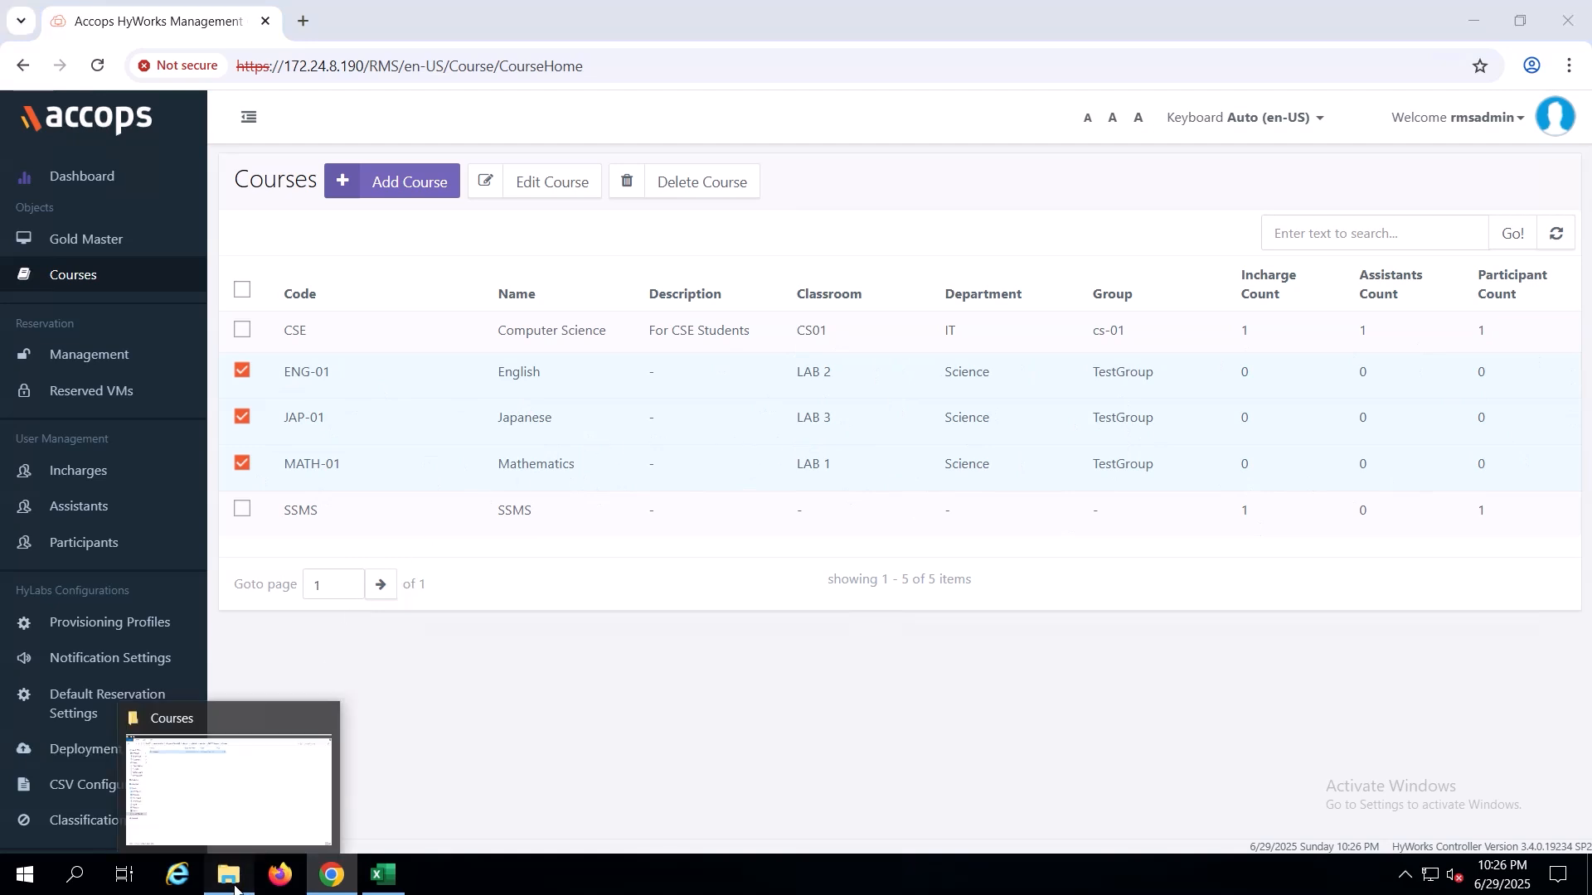
- Switch to File Explorer and open the Course subfolder inside RMSCSVImport\Courses to inspect the import output
left_click(232, 866)
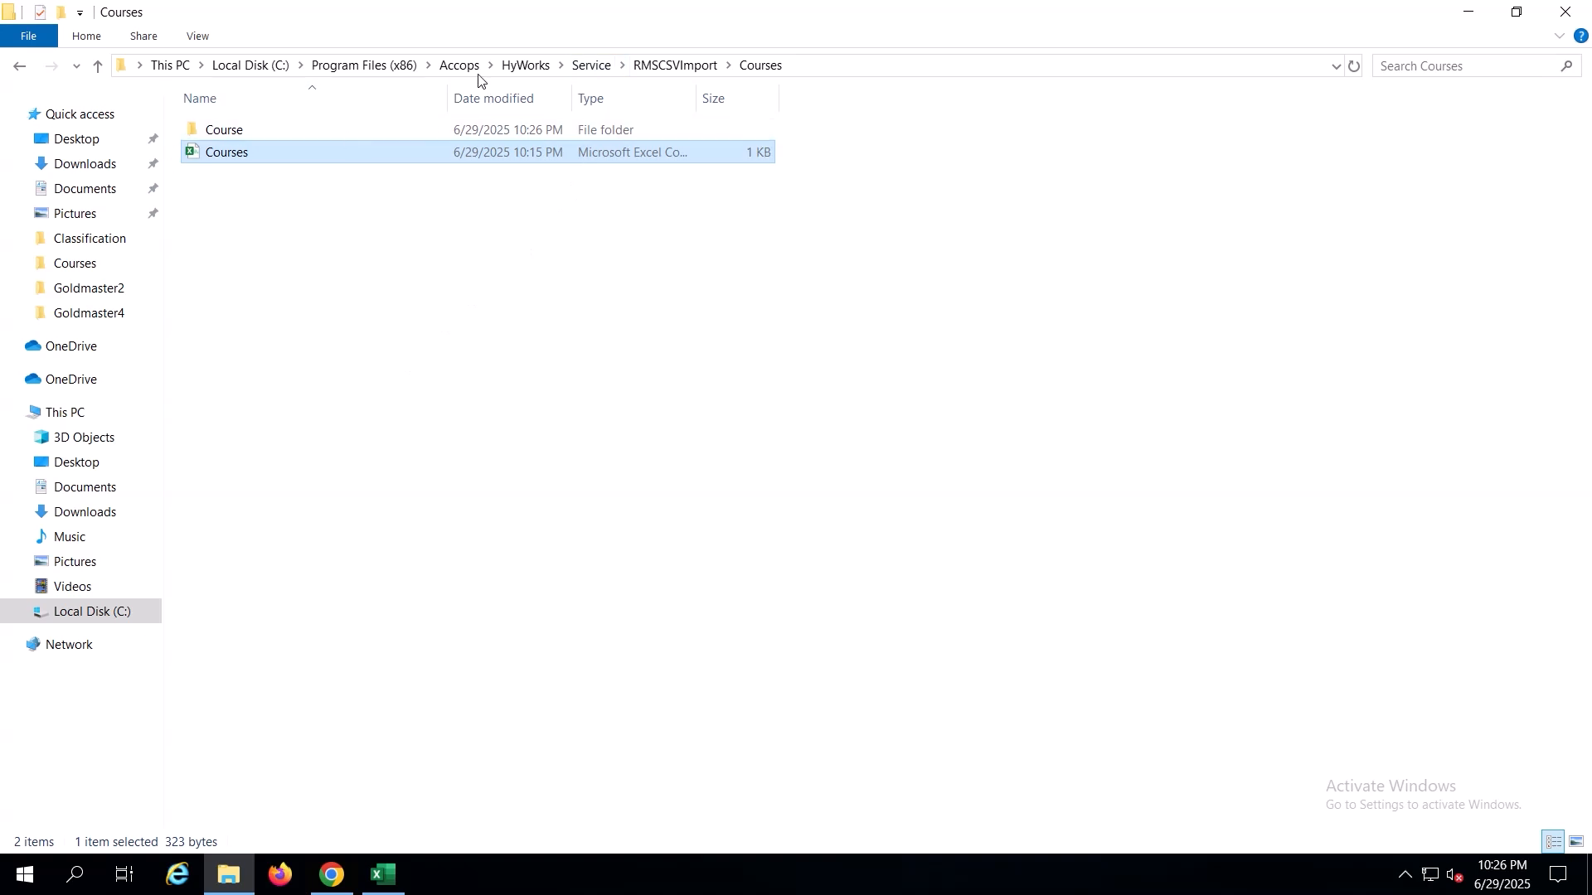
left_click(665, 63)
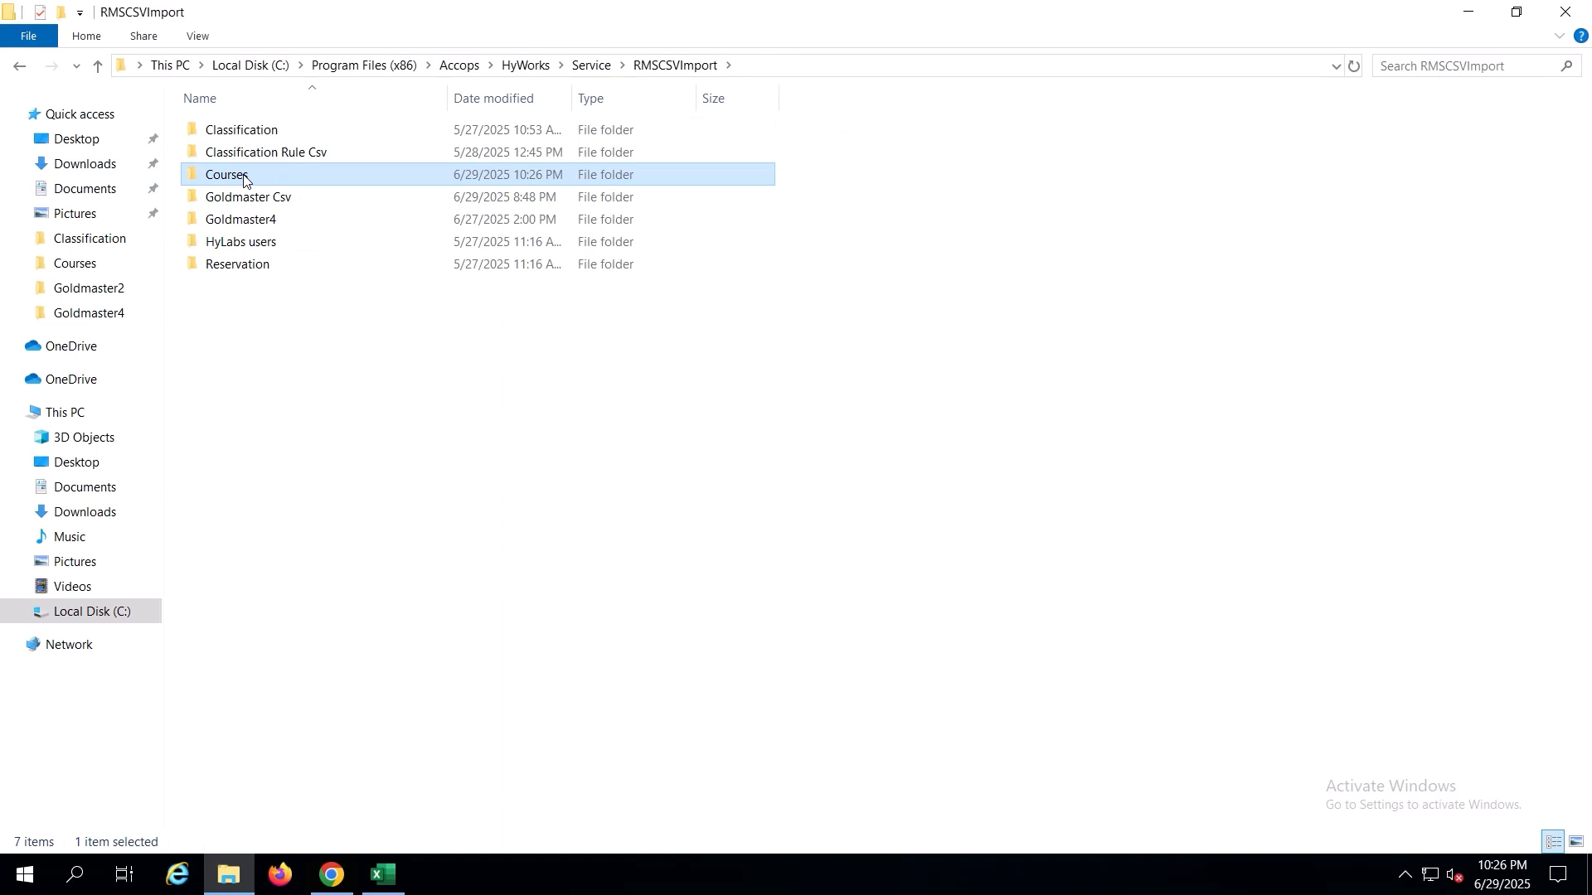
double_click(243, 181)
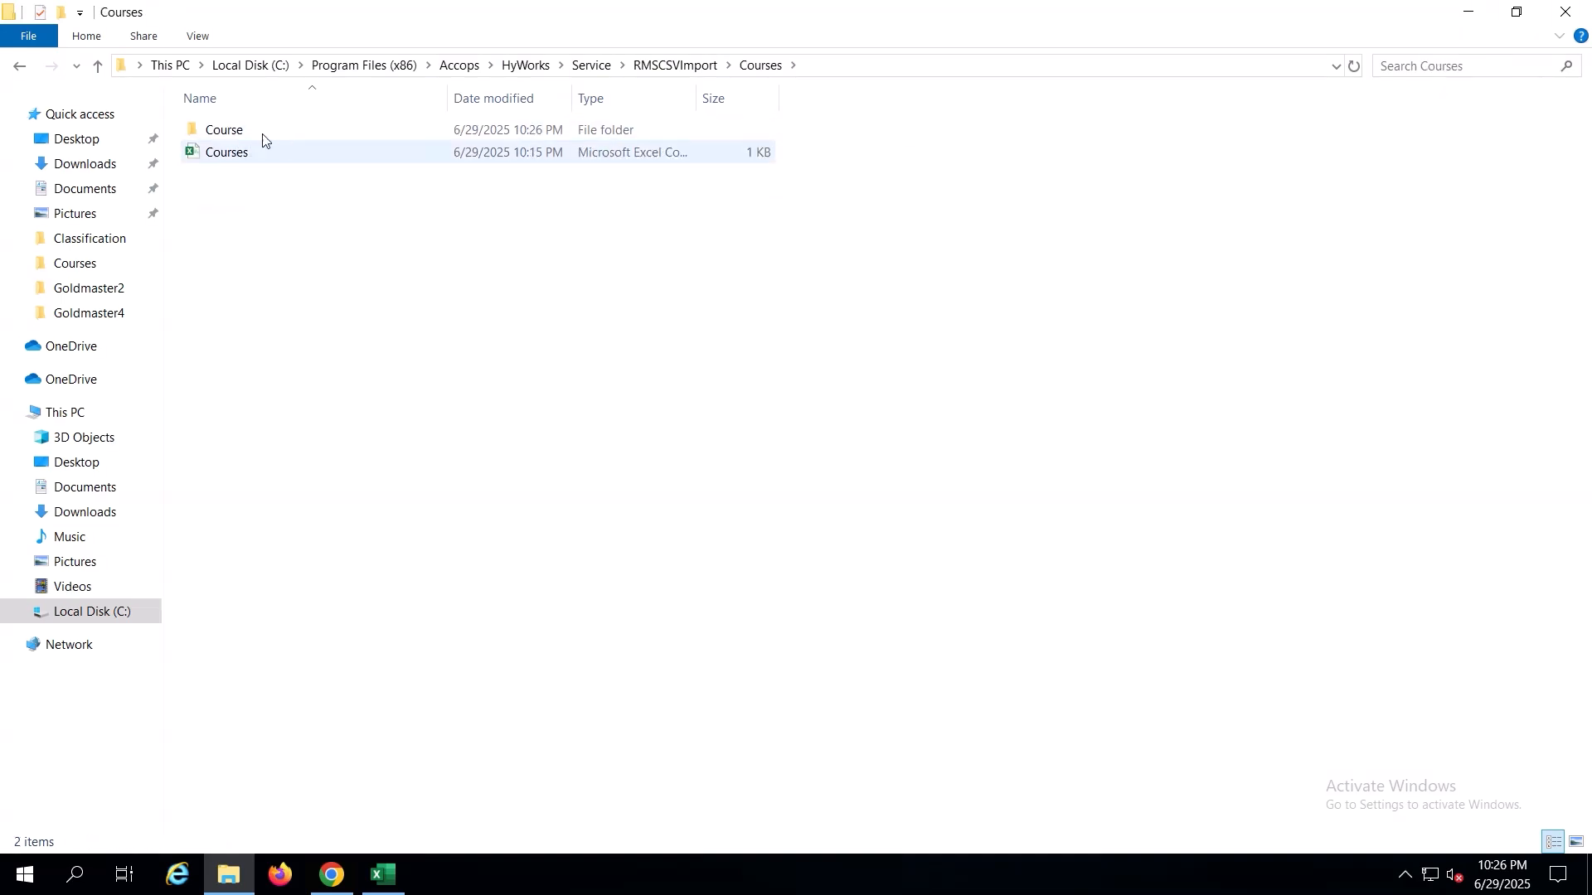
left_click(257, 132)
double_click(257, 133)
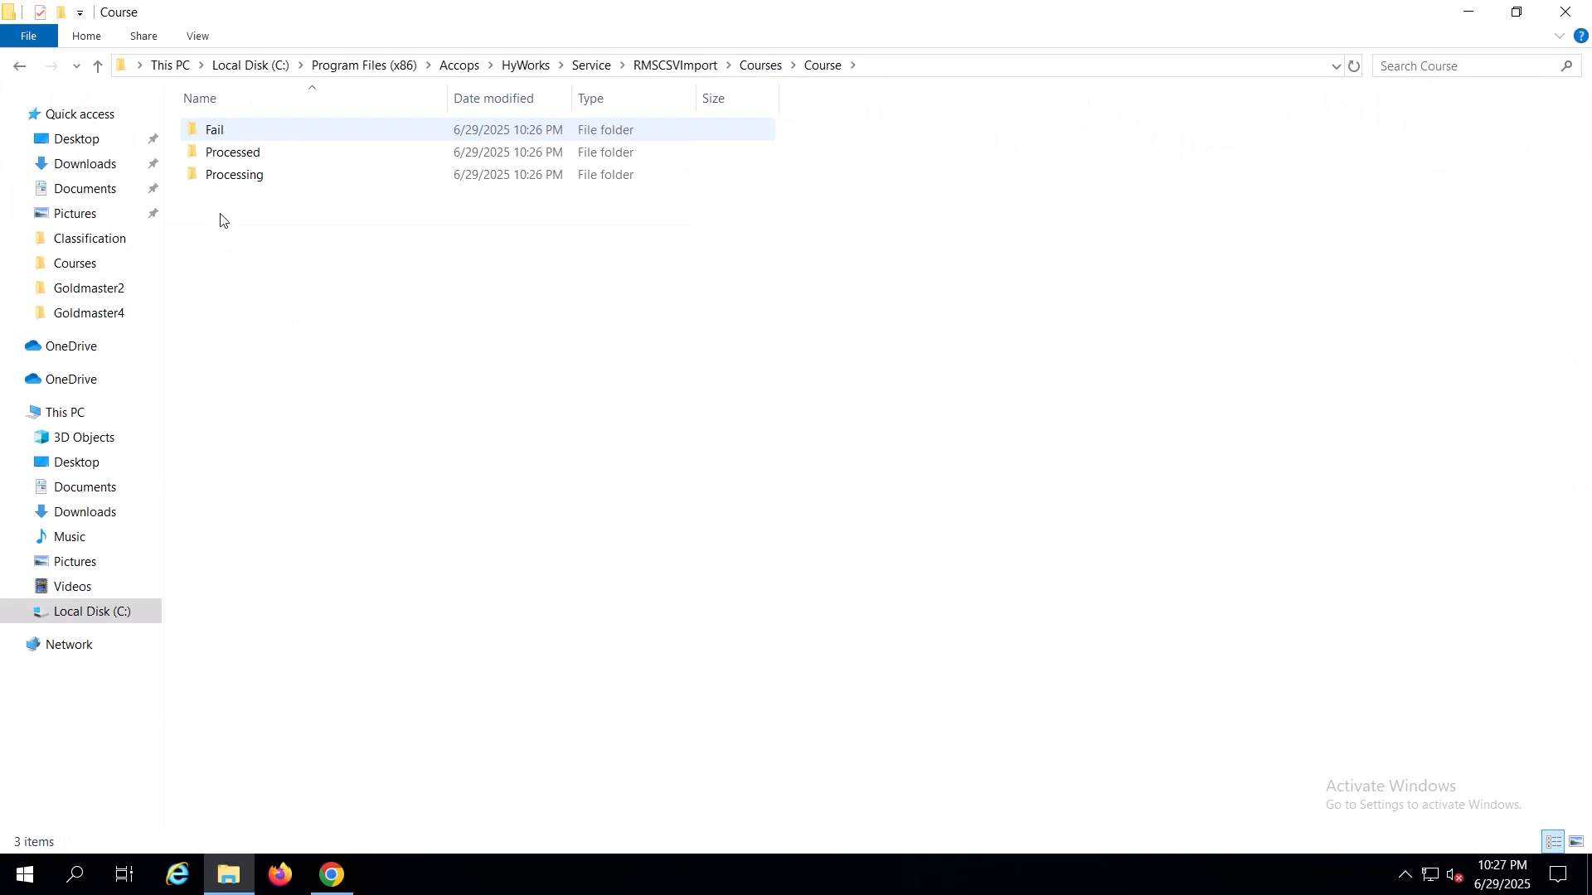
- Open the CSV in the Fail folder, examine the rejected course record and its failure reason, and close the file
double_click(248, 140)
double_click(248, 133)
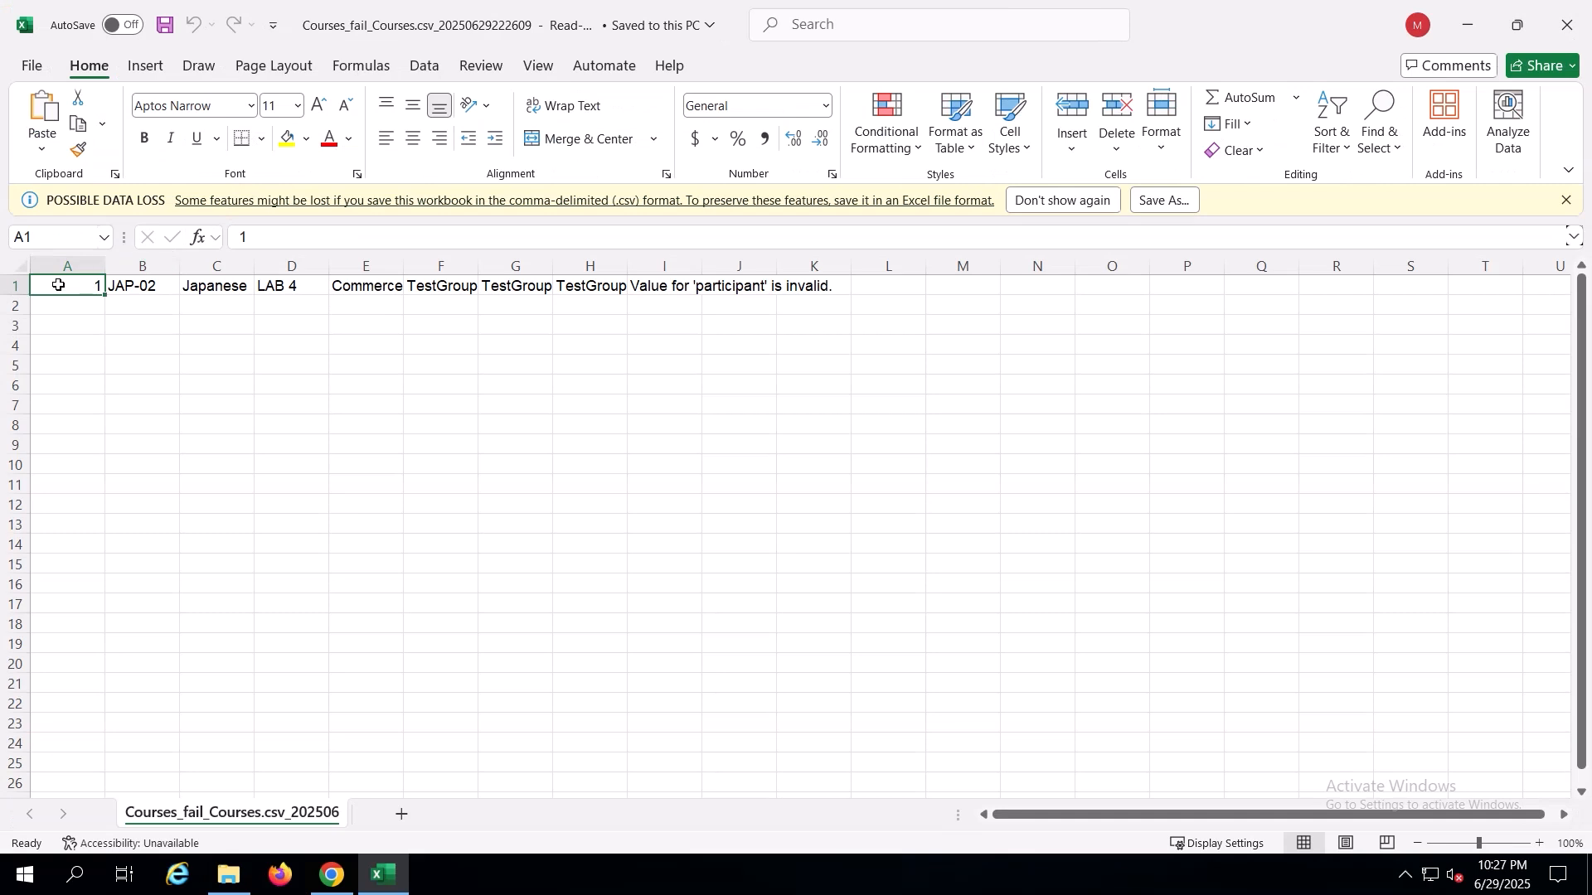
left_click(160, 286)
left_click(216, 286)
left_click(299, 286)
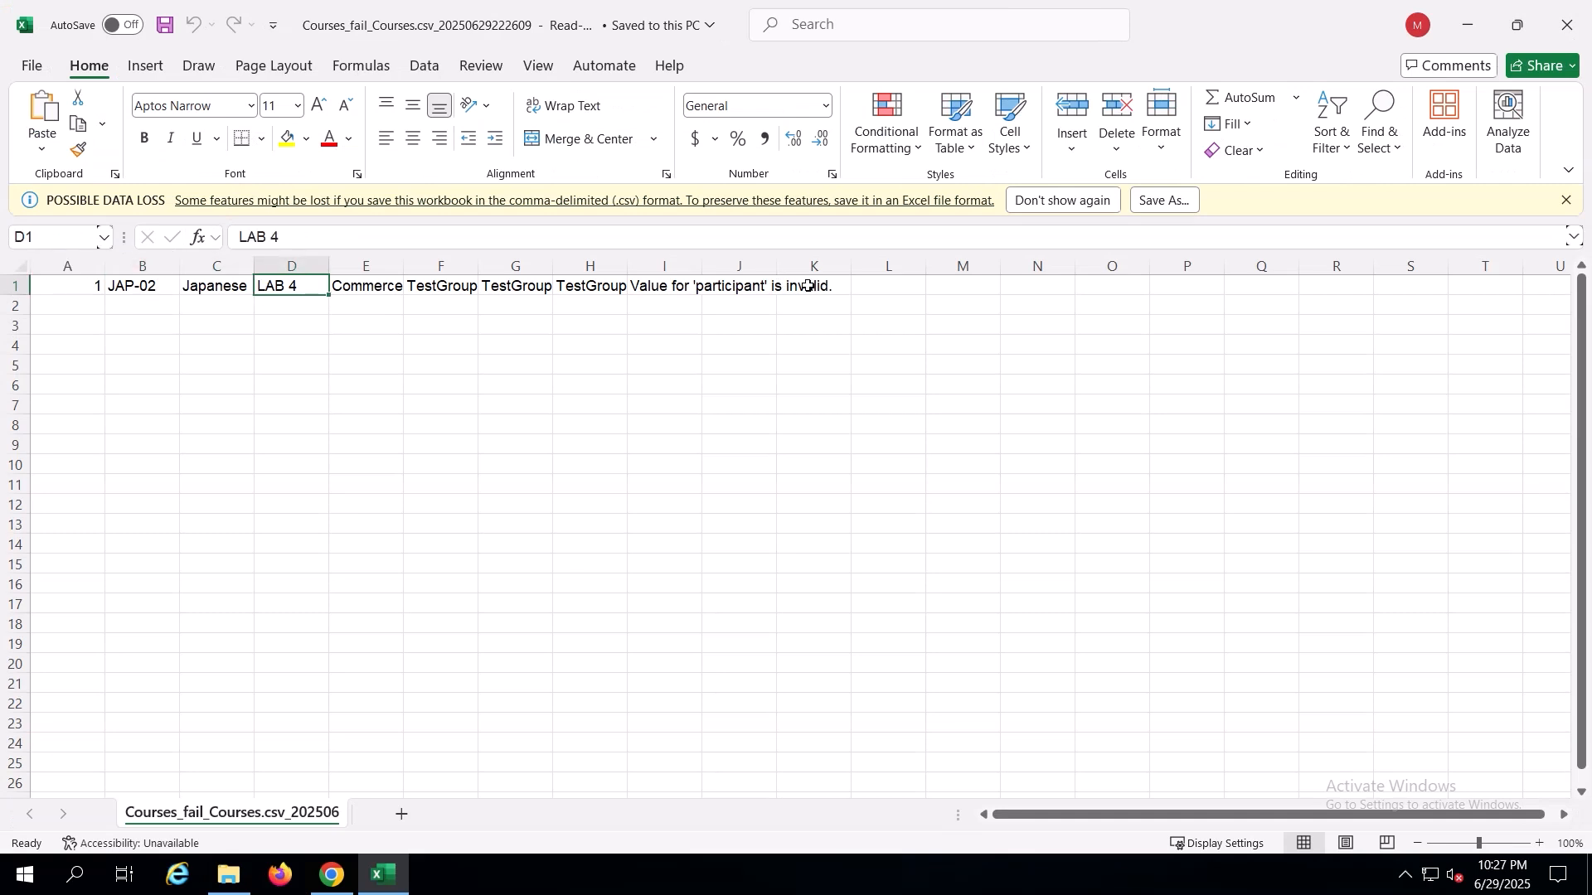
left_click(635, 288)
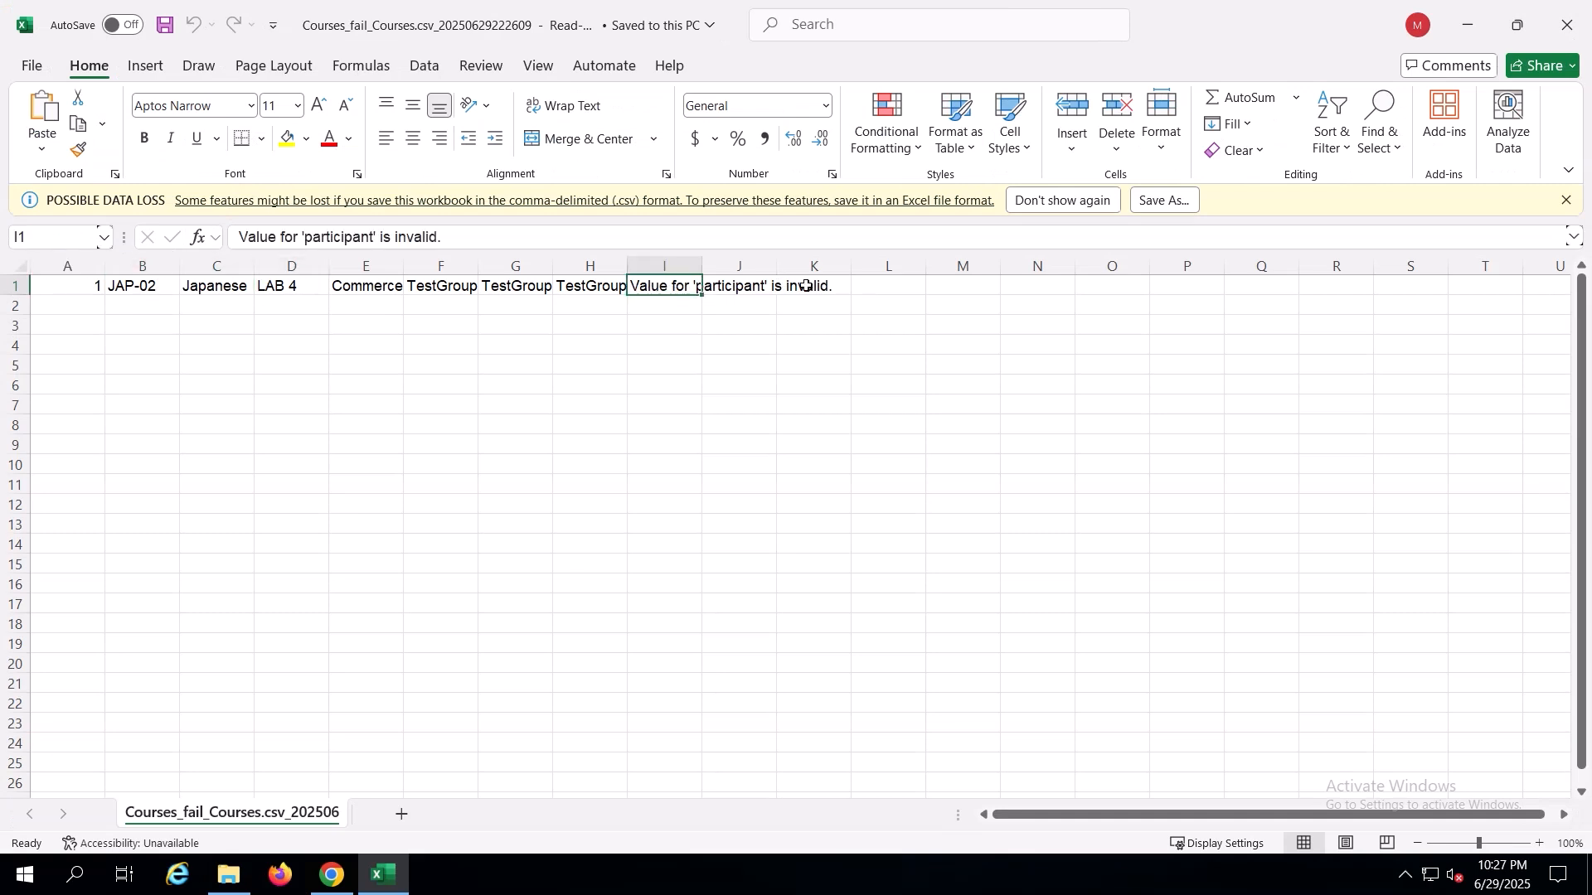
left_click(1567, 25)
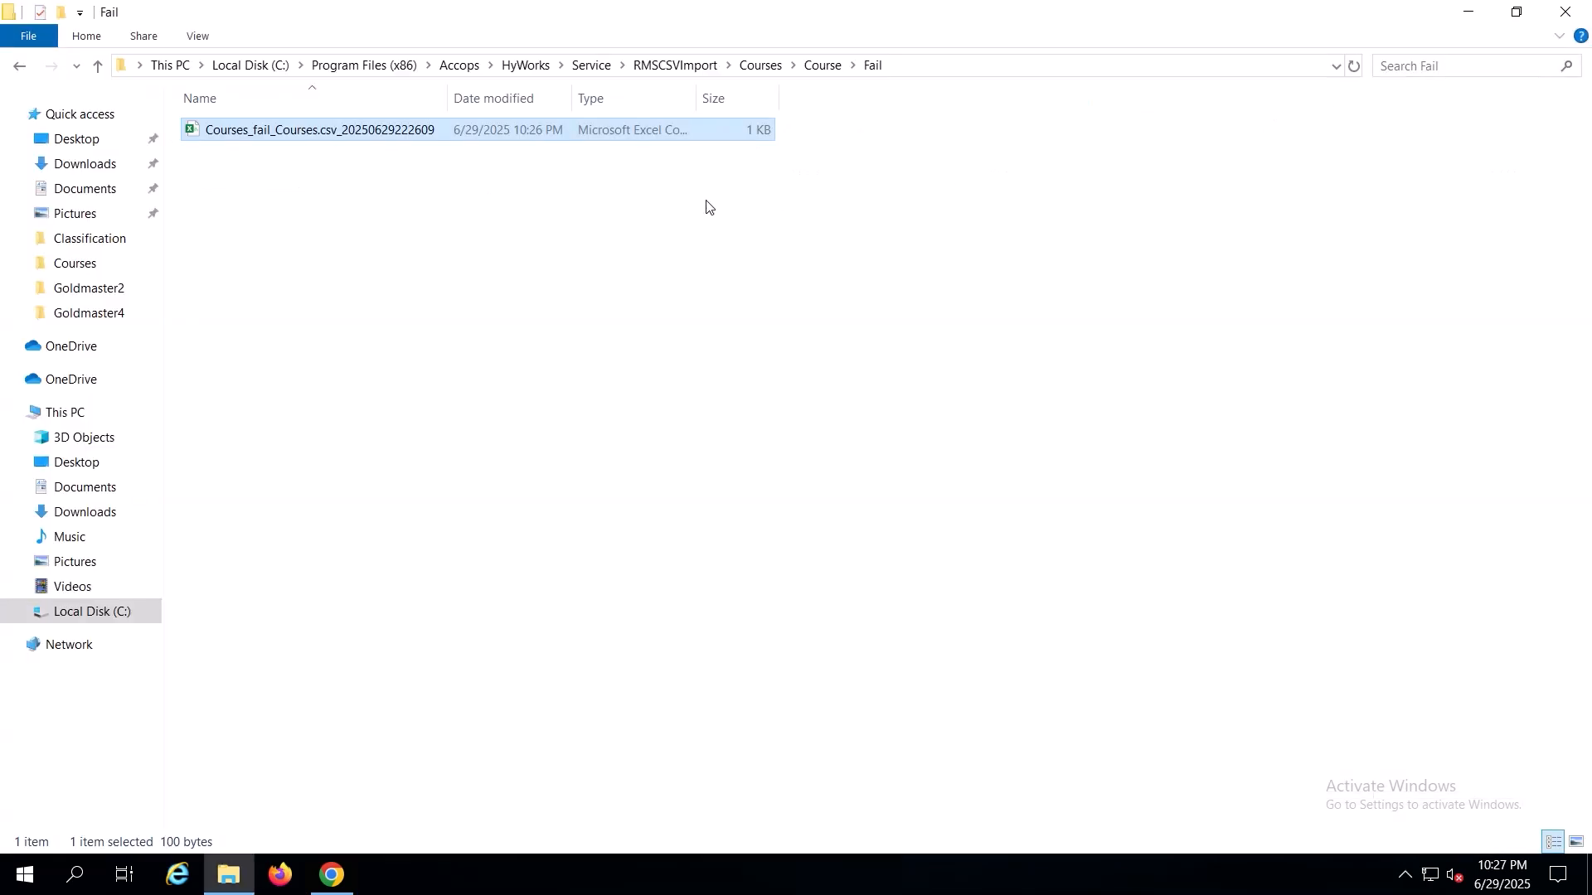
- Review the Courses CSV stored in the Processed folder, close it, and look inside the Processing folder
left_click(813, 71)
double_click(232, 158)
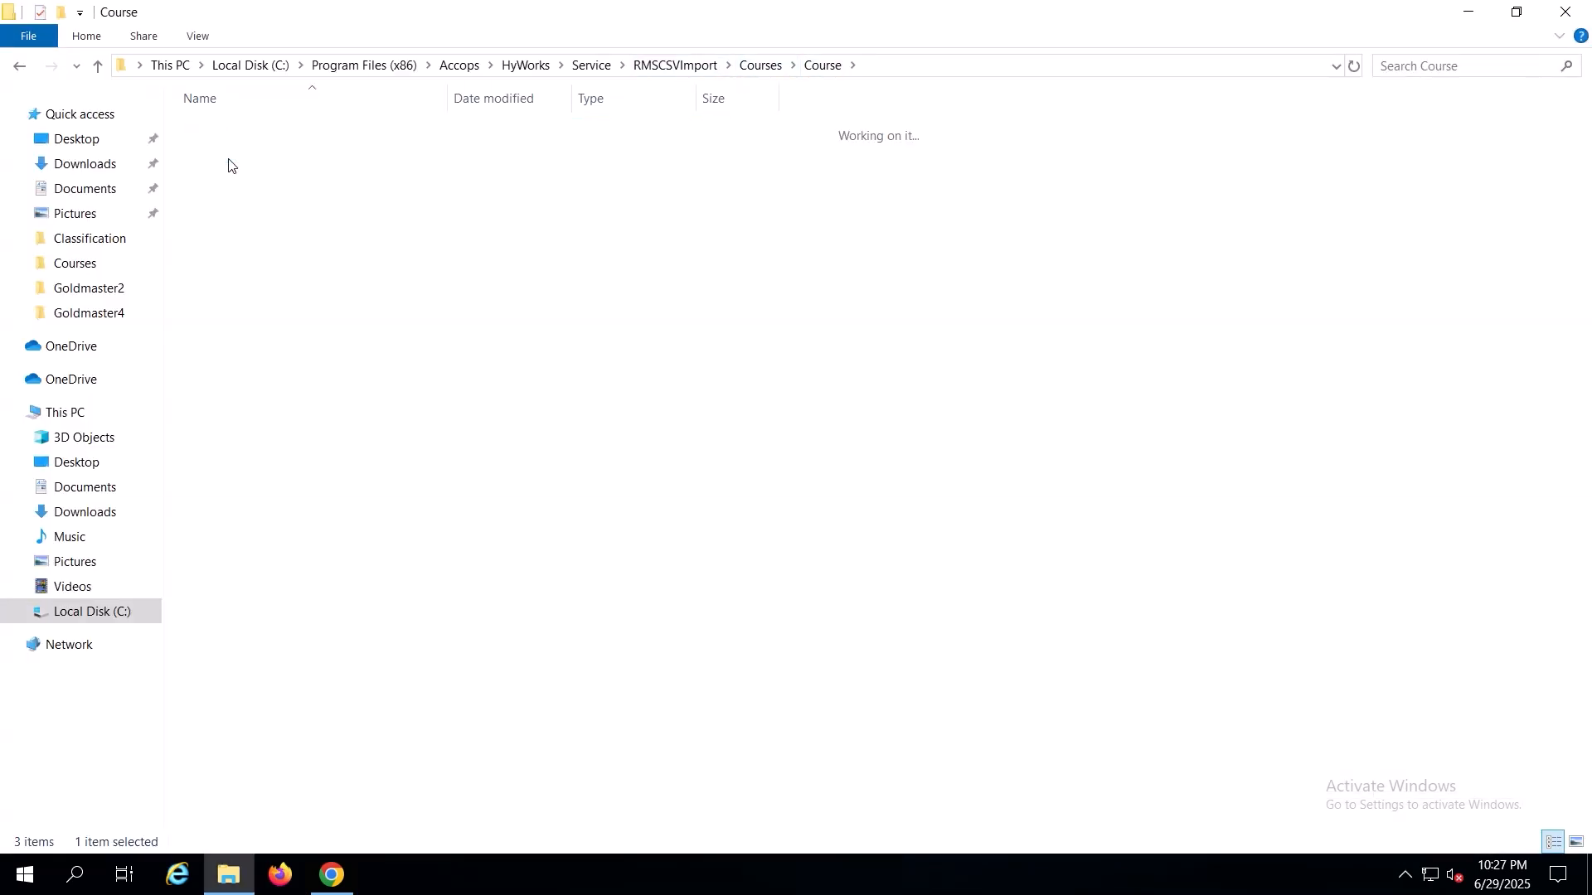
double_click(274, 131)
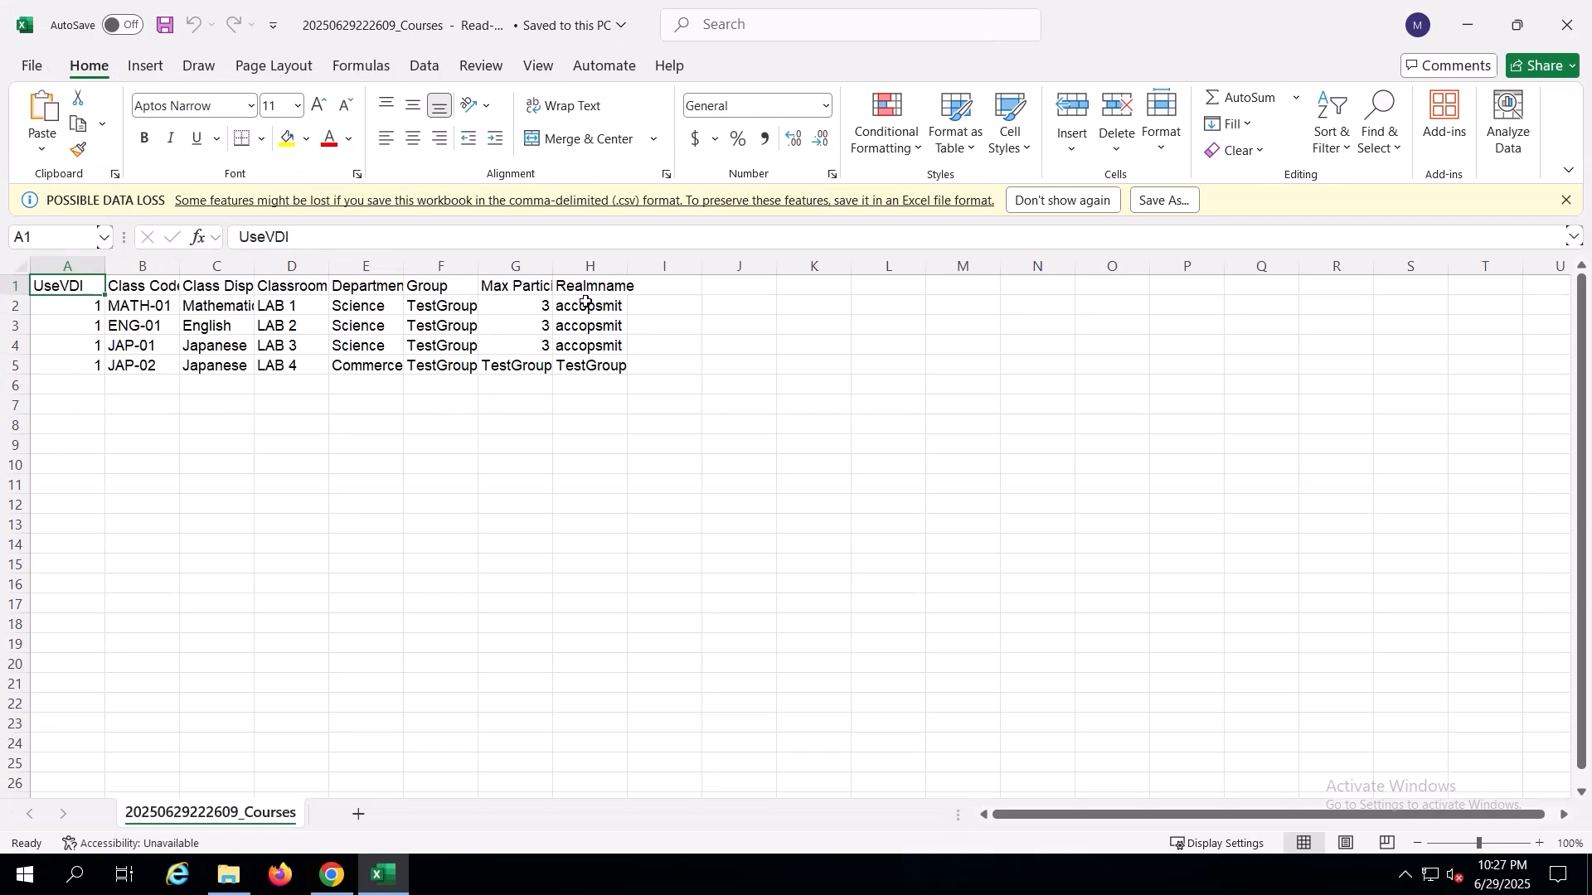
left_click(1568, 32)
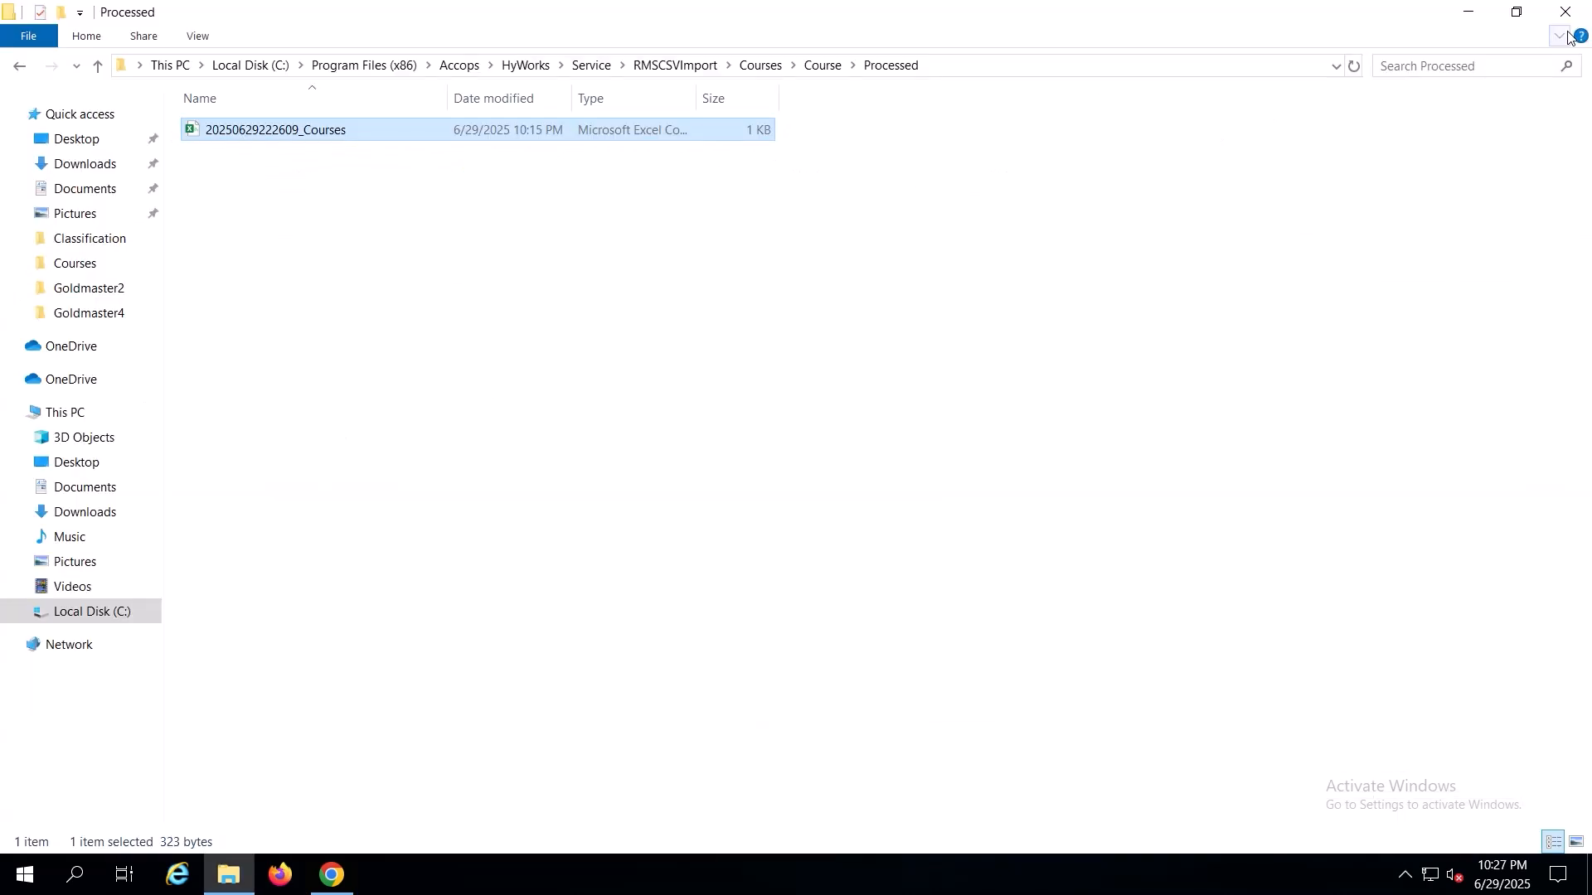
left_click(824, 66)
double_click(282, 175)
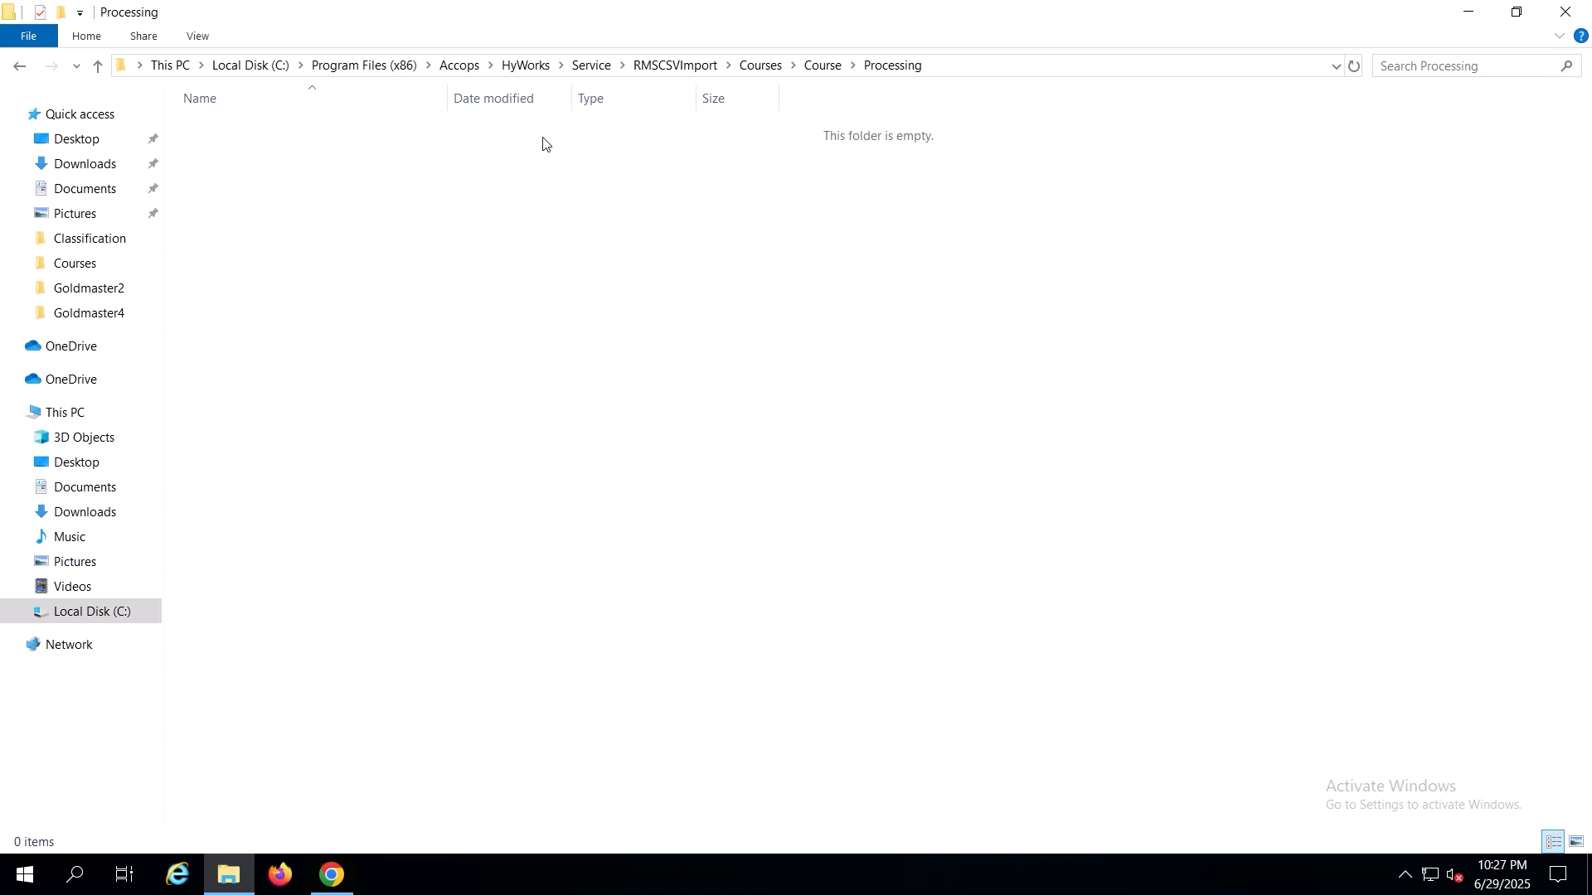